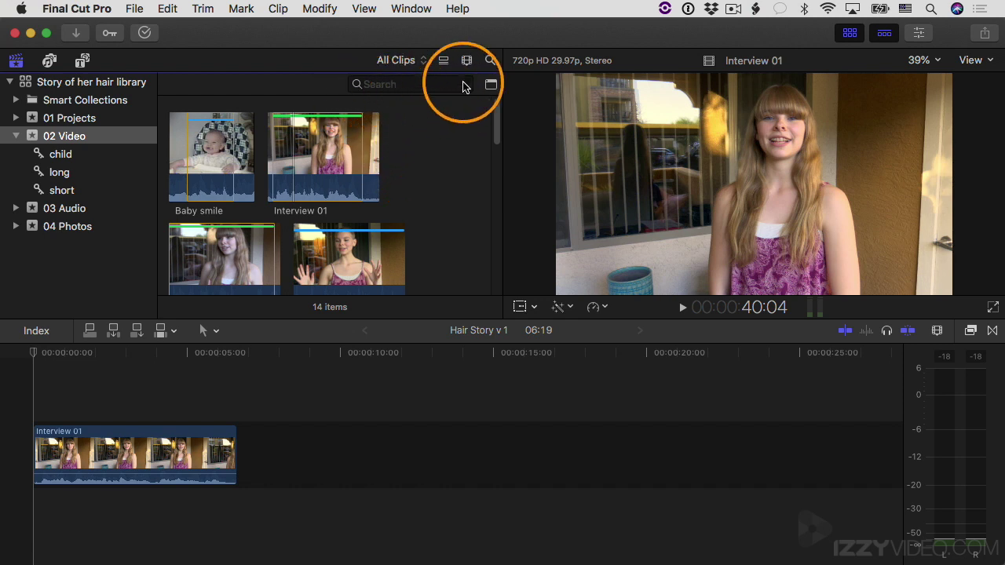
Hide the browser search field and uncheck View > Browser > Skimmer Info.
{"action": "left_click", "coordinate": [490, 61]}
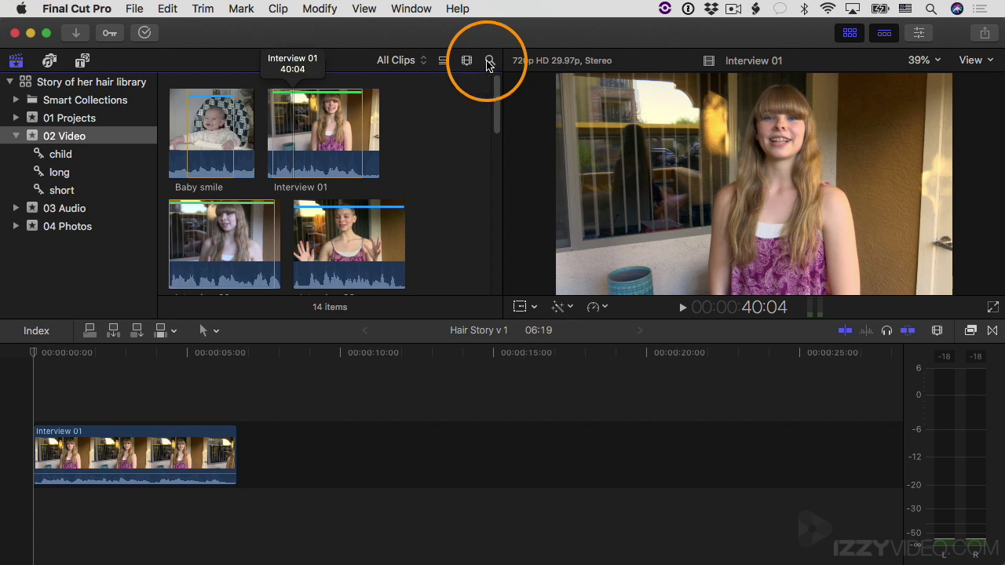
{"action": "left_click", "coordinate": [363, 9]}
{"action": "mouse_move", "coordinate": [380, 79]}
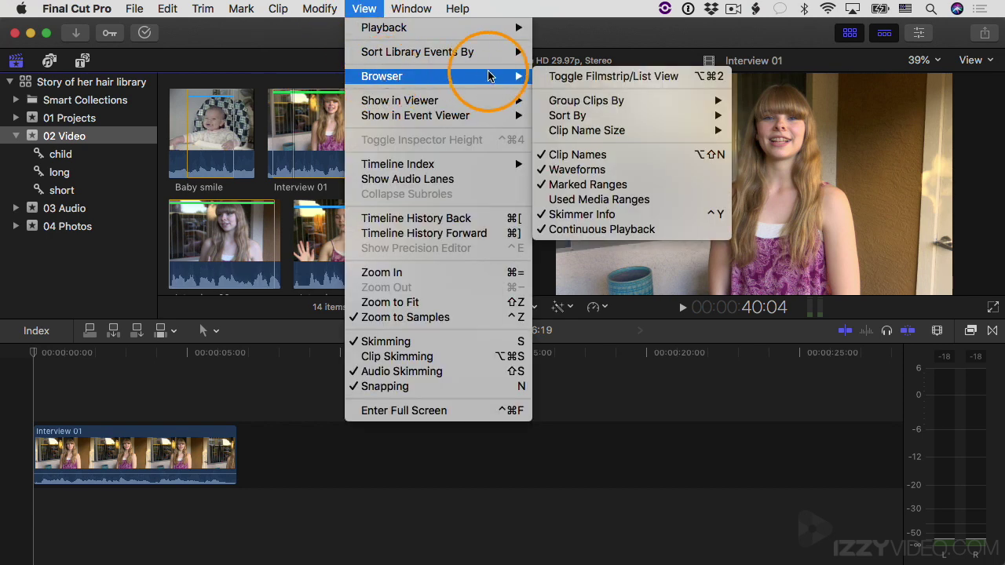
{"action": "left_click", "coordinate": [611, 221]}
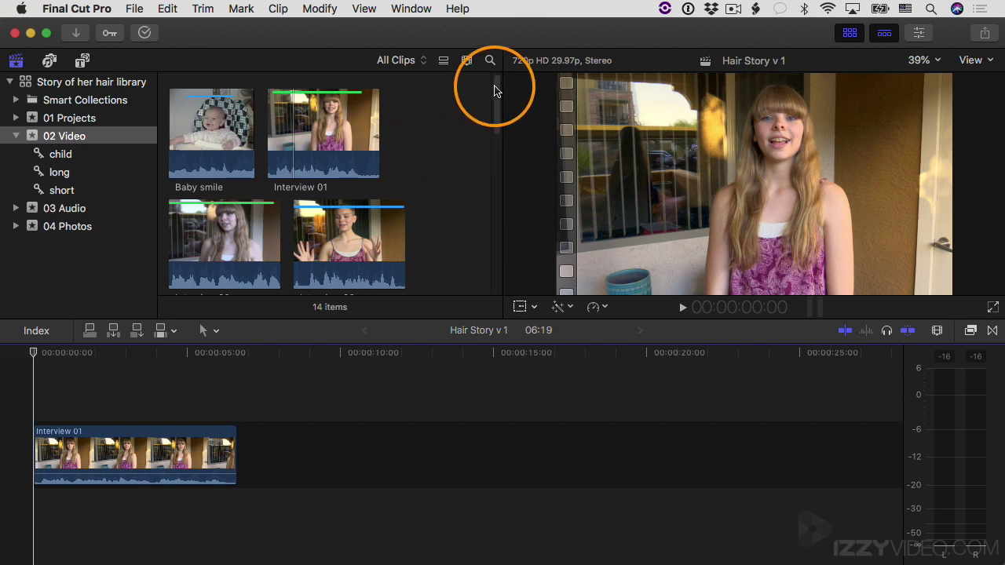
Scroll the browser to Interview 03 and preview it, stopping at 1:40:28.
{"action": "left_click_drag", "start_coordinate": [496, 89], "coordinate": [496, 120]}
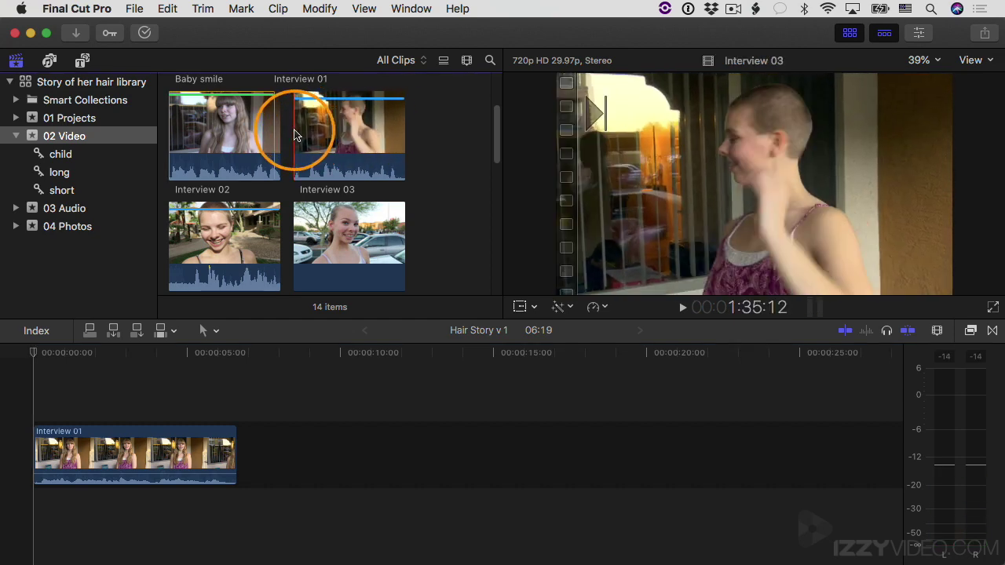
{"action": "key", "text": "space"}
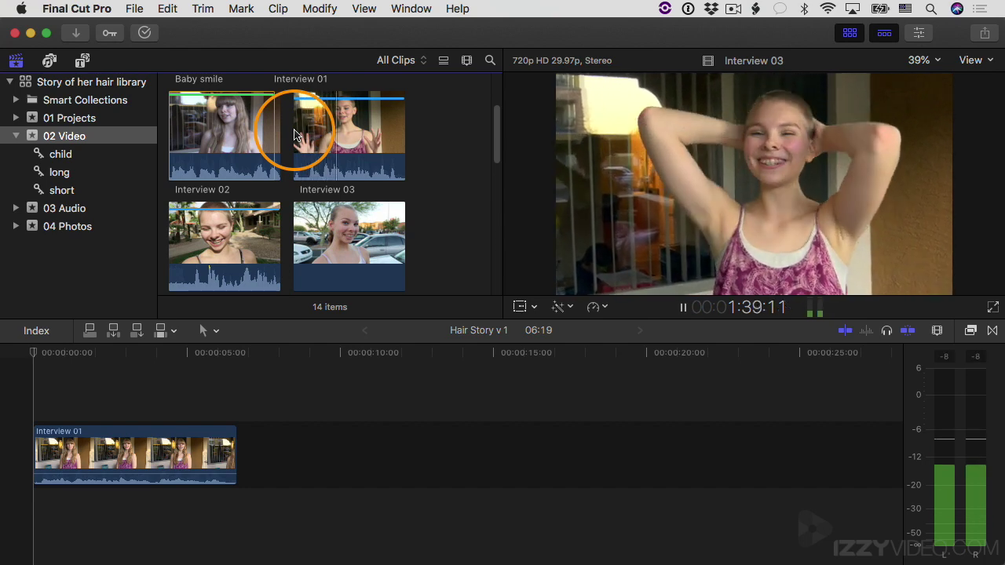
{"action": "key", "text": "space"}
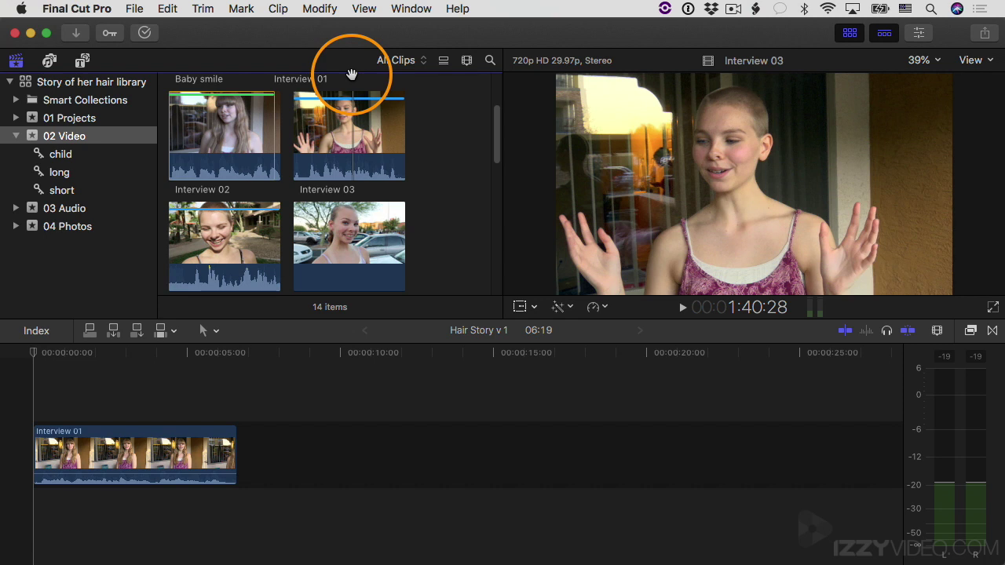
Shuttle Interview 03 with J, K, L, pausing at 1:45:01, 1:36:02, then 1:45:11.
{"action": "key", "text": "j"}
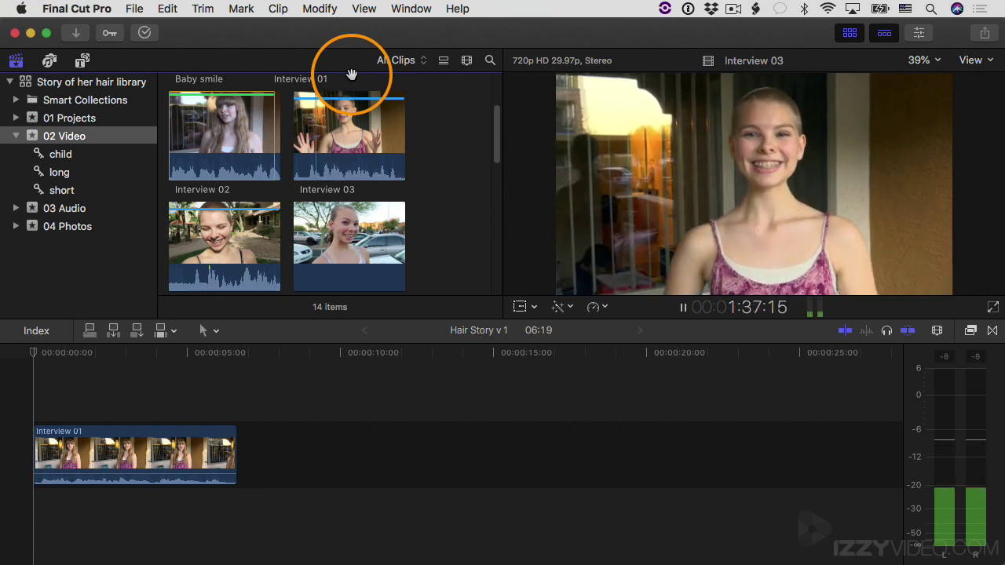
{"action": "key", "text": "k"}
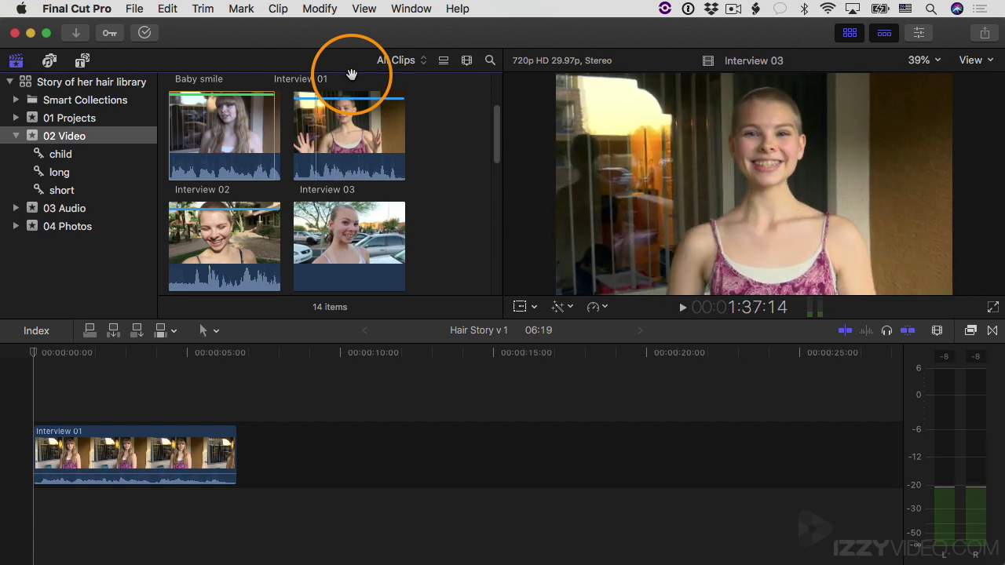
{"action": "key", "text": "l"}
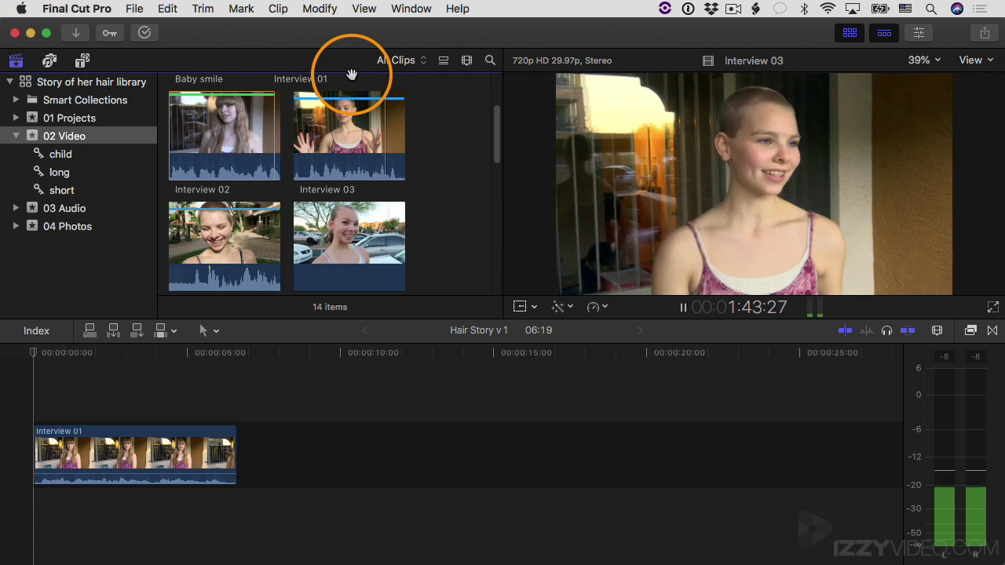
{"action": "key", "text": "k"}
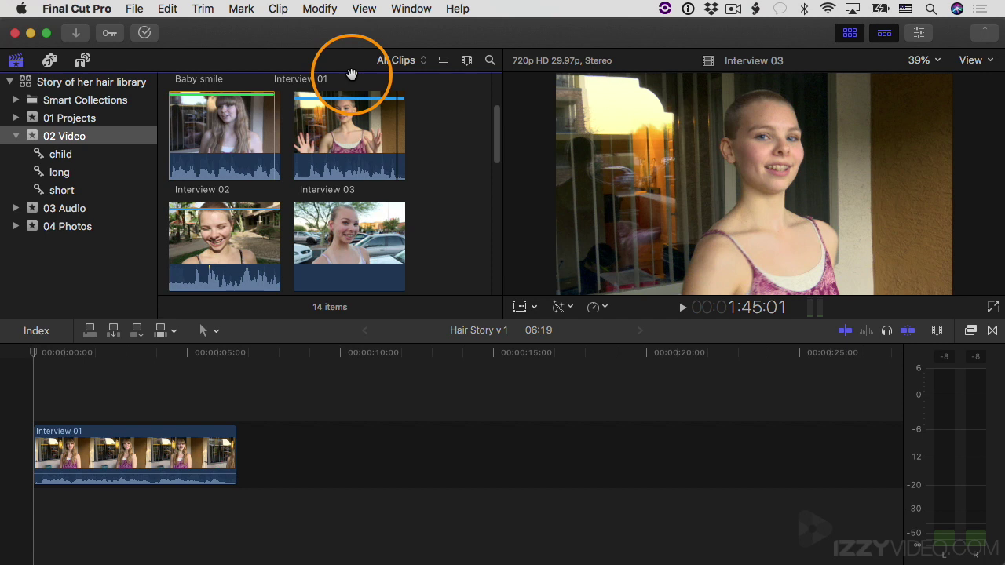
{"action": "key", "text": "j"}
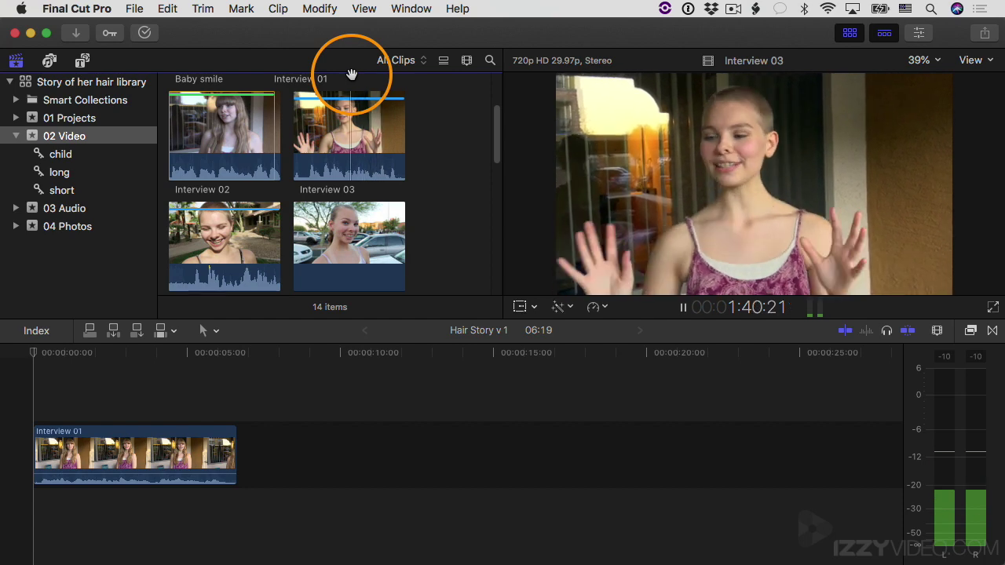
{"action": "key", "text": "k"}
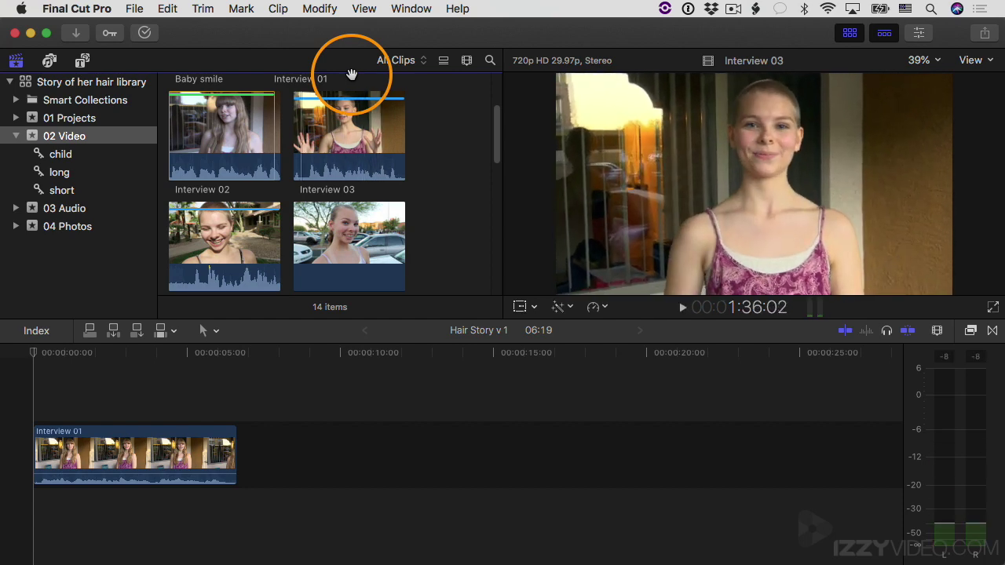
{"action": "key", "text": "l"}
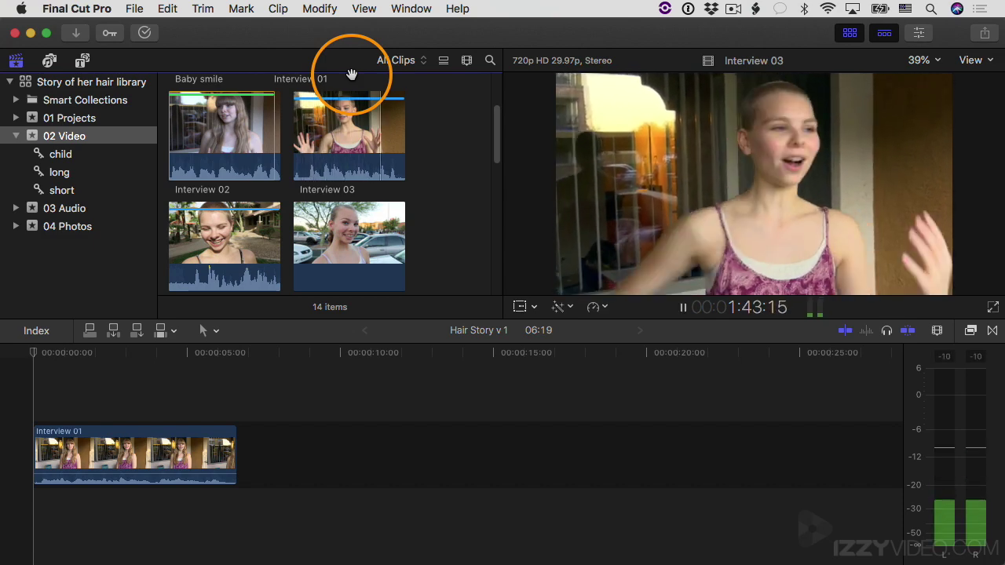
{"action": "key", "text": "k"}
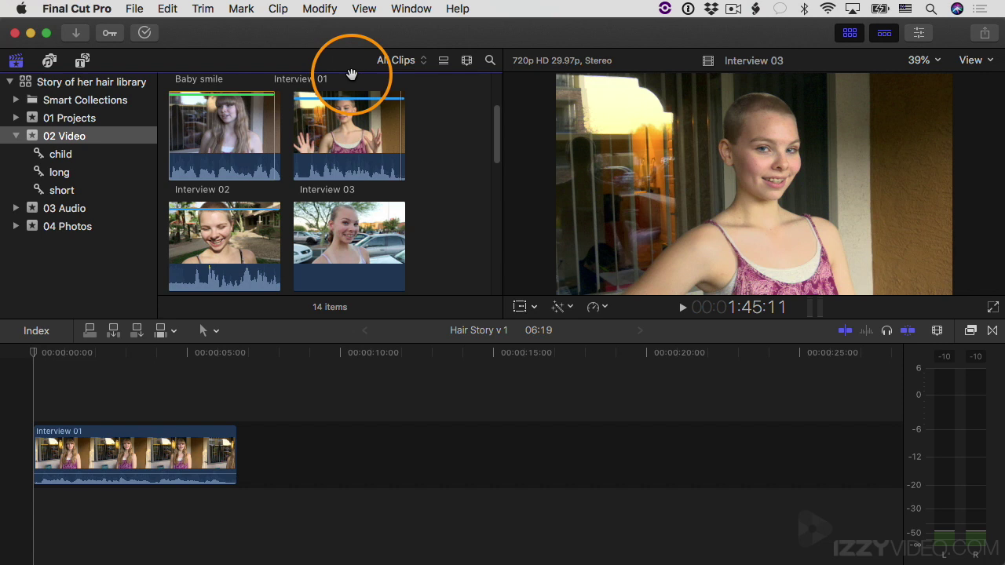
Step Interview 03 back a few frames, shuttle back to 1:42:13, then forward to 1:42:16.
{"action": "key", "text": "Left"}
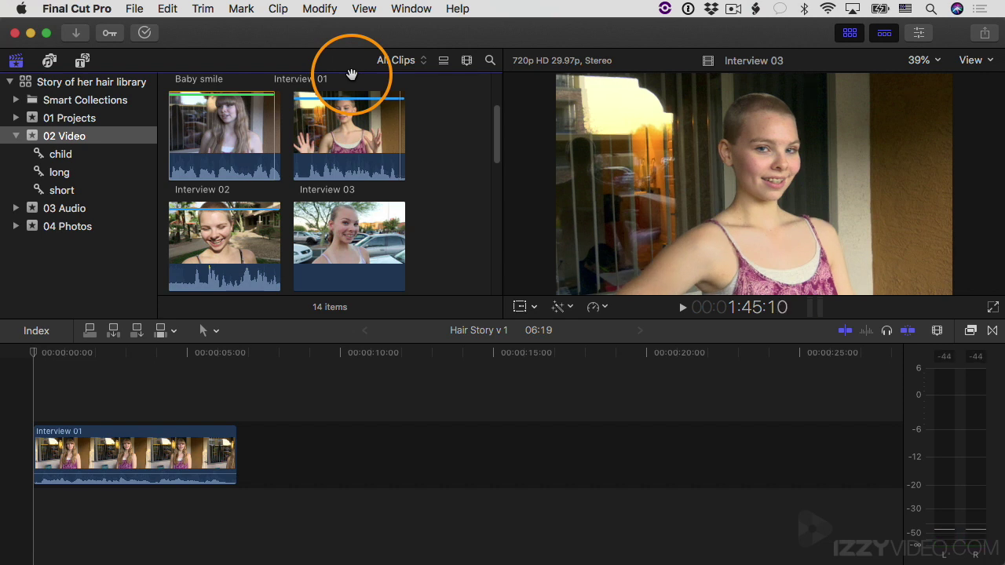
{"action": "key", "text": "Left"}
{"action": "key", "text": "Left"}
{"action": "key", "text": "Left"}
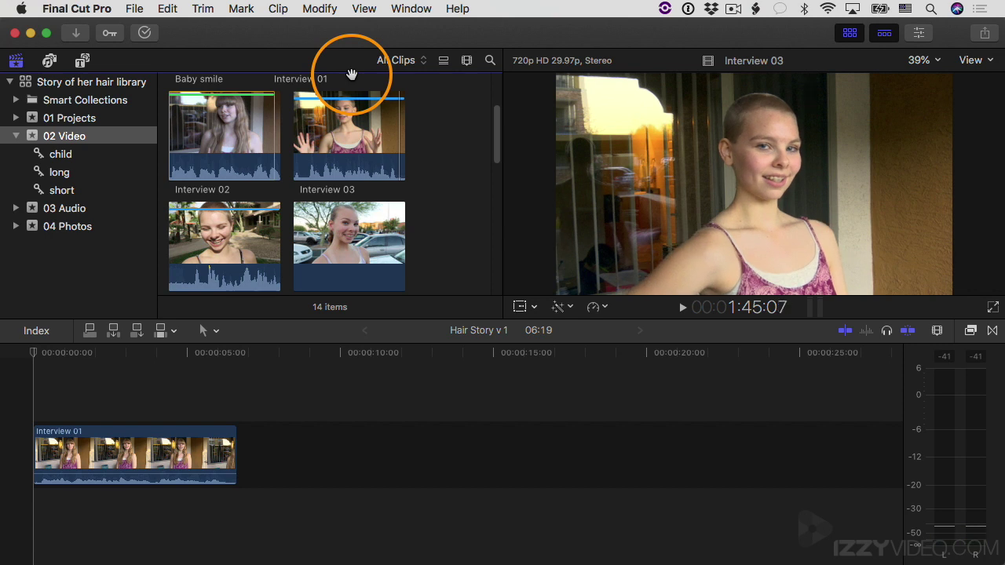
{"action": "key", "text": "Left"}
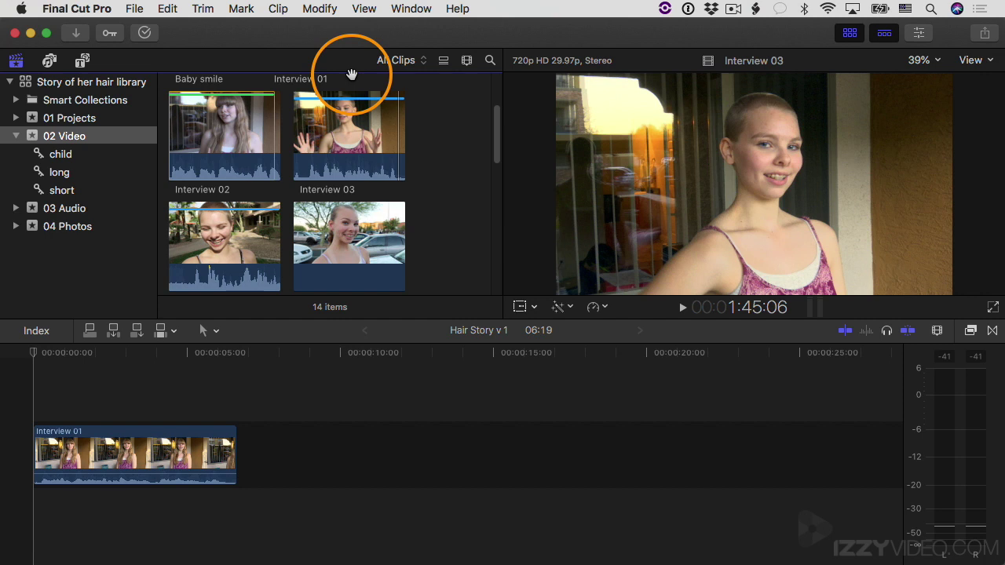
{"action": "key", "text": "j"}
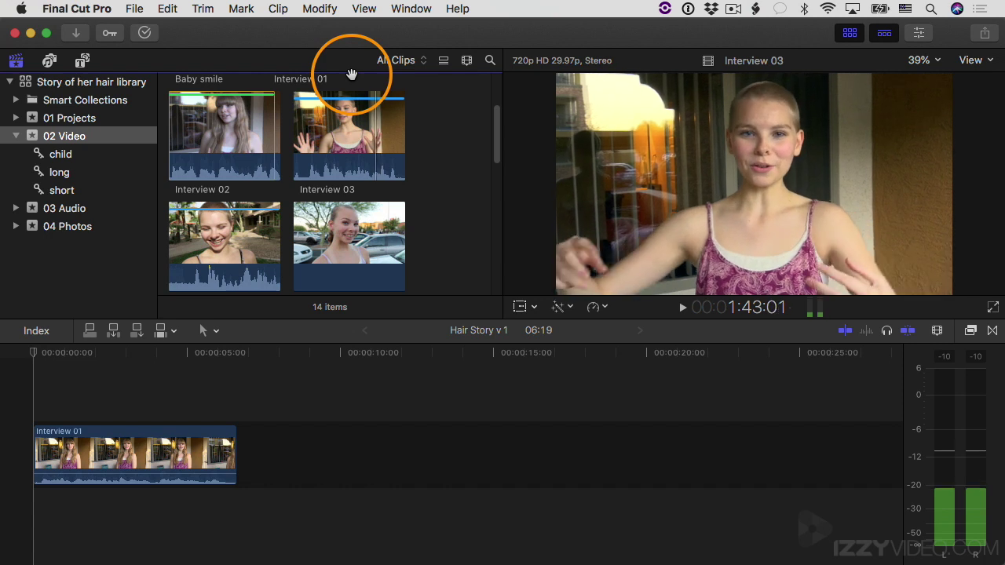
{"action": "key", "text": "k"}
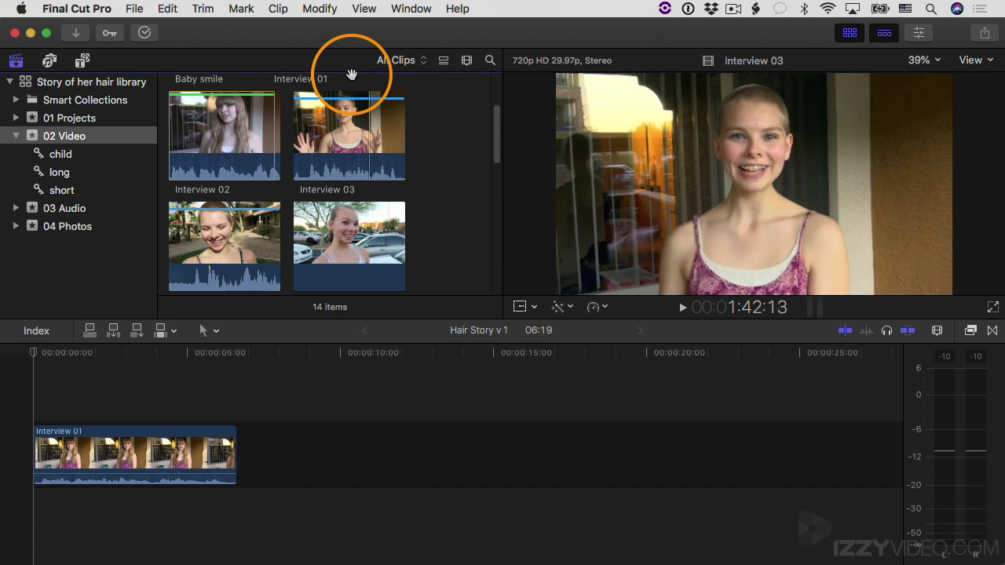
{"action": "key", "text": "Right"}
{"action": "key", "text": "Right"}
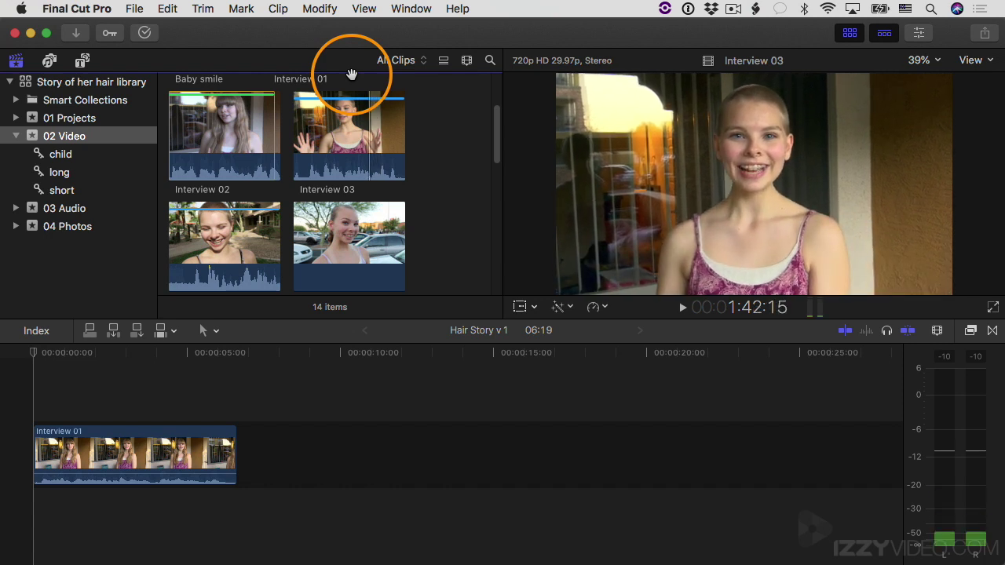
{"action": "key", "text": "Right"}
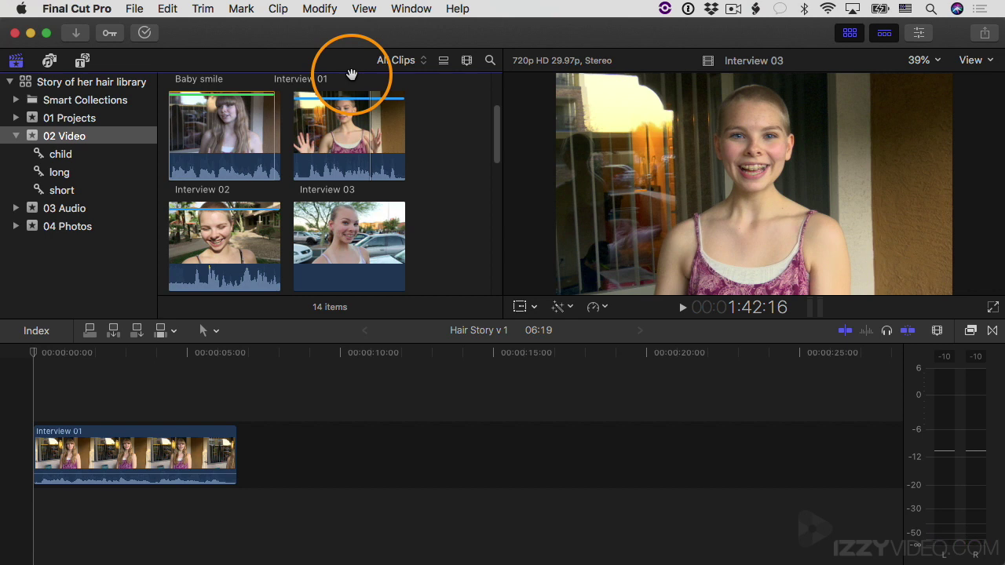
Play forward to 1:45:07, then shuttle backward at rising speed to stop at 1:36:11.
{"action": "key", "text": "l"}
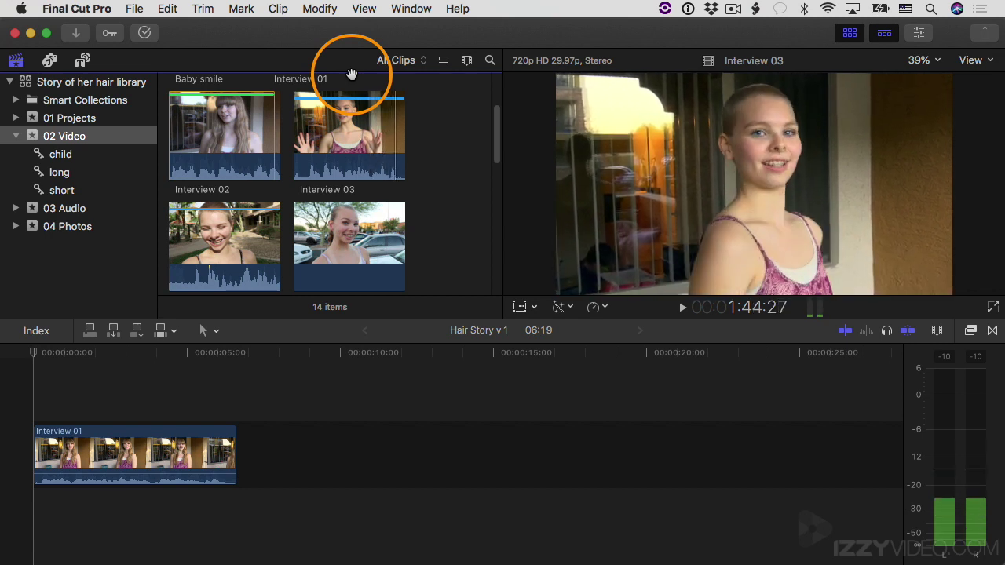
{"action": "key", "text": "k"}
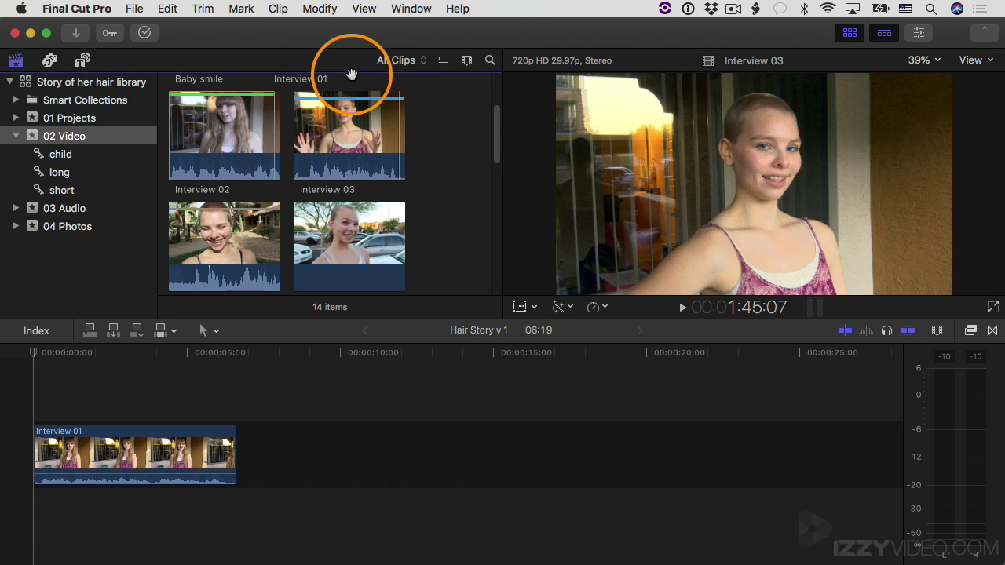
{"action": "key", "text": "j"}
{"action": "key", "text": "j"}
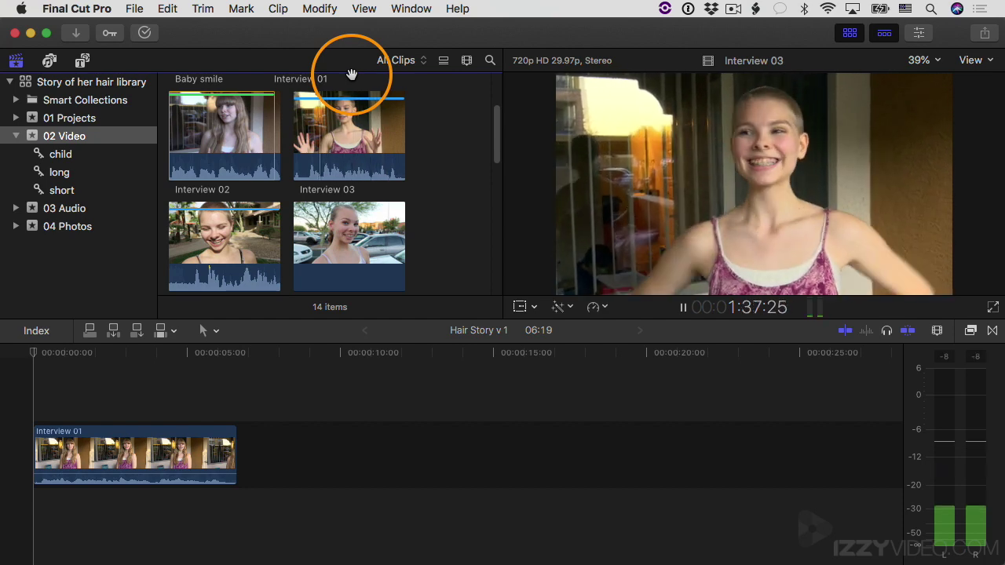
{"action": "key", "text": "k"}
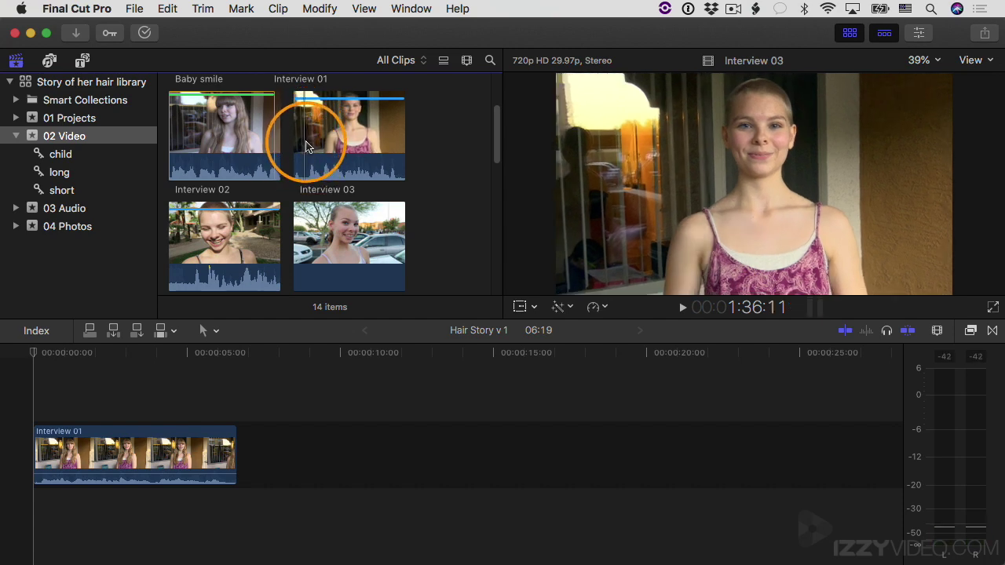
Mark a range on Interview 03, select the whole clip, pick it up without placing it, then deselect.
{"action": "left_click_drag", "start_coordinate": [306, 143], "coordinate": [397, 138]}
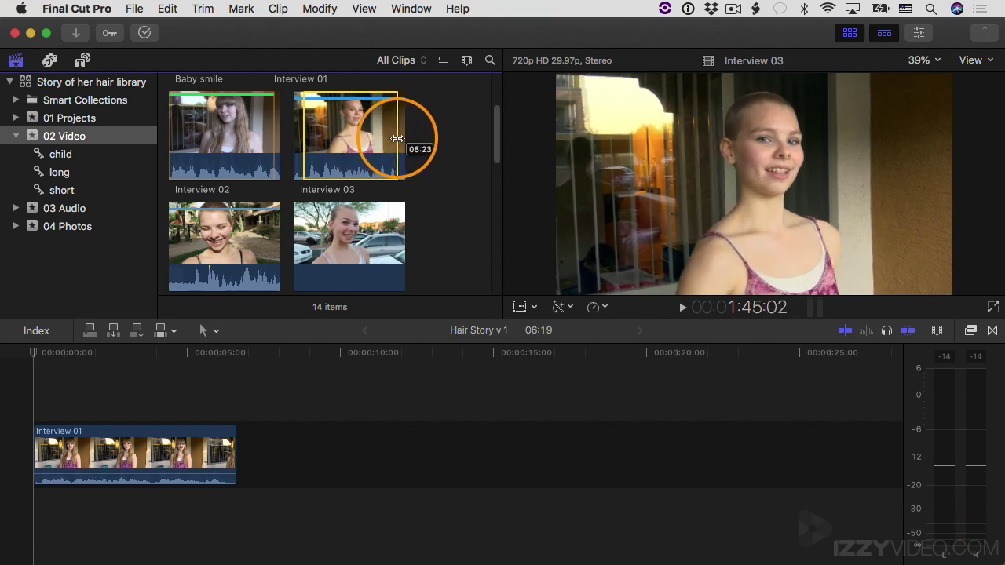
{"action": "left_click", "coordinate": [397, 138]}
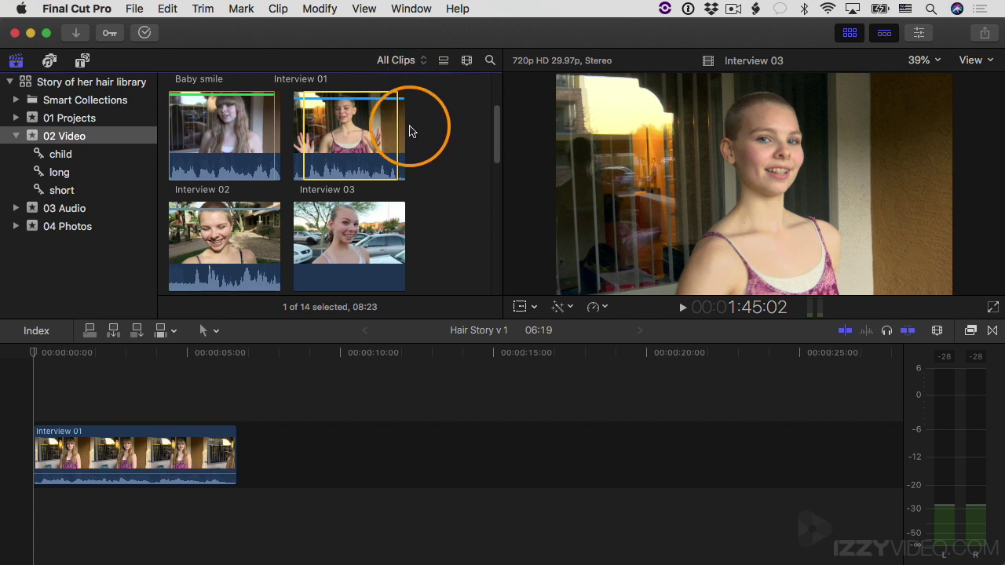
{"action": "mouse_move", "coordinate": [295, 100]}
{"action": "left_mouse_down"}
{"action": "mouse_move", "coordinate": [288, 81]}
{"action": "mouse_move", "coordinate": [351, 79]}
{"action": "left_mouse_up"}
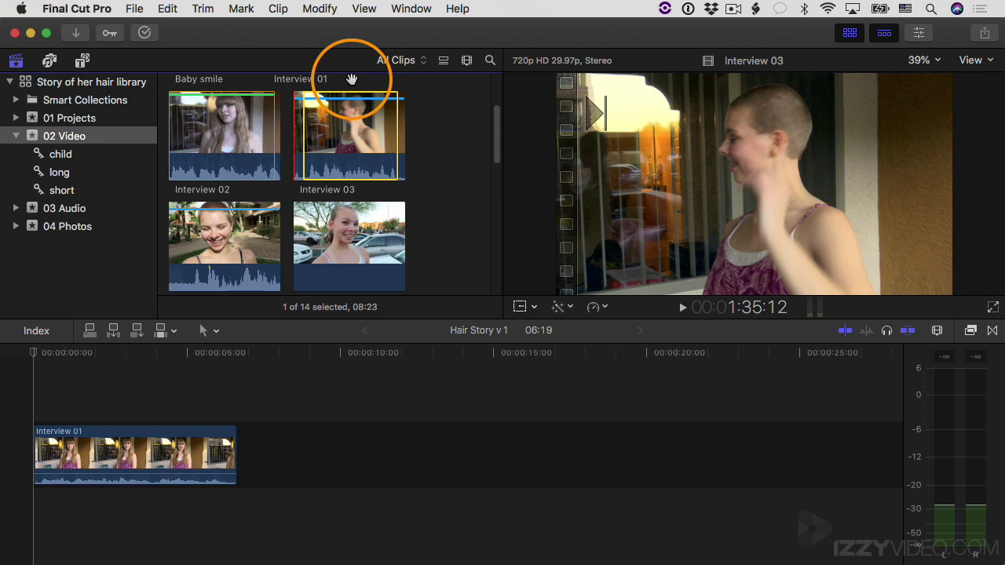
{"action": "left_click_drag", "start_coordinate": [352, 78], "coordinate": [351, 78]}
{"action": "left_click_drag", "start_coordinate": [352, 78], "coordinate": [352, 79]}
{"action": "left_click", "coordinate": [459, 137]}
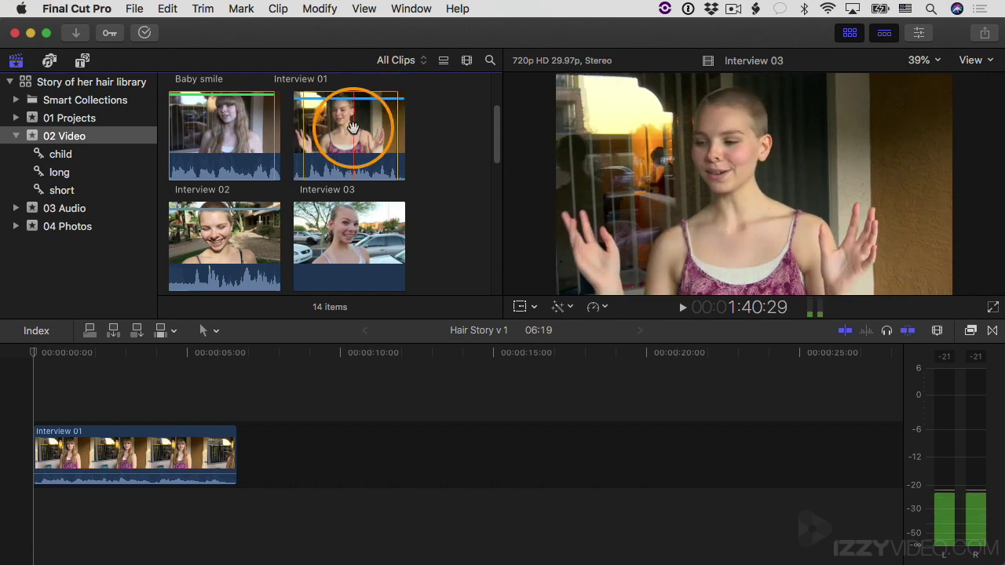
Mark two separate ranges on Interview 03, clear them, and select the whole clip again.
{"action": "left_click", "coordinate": [352, 127]}
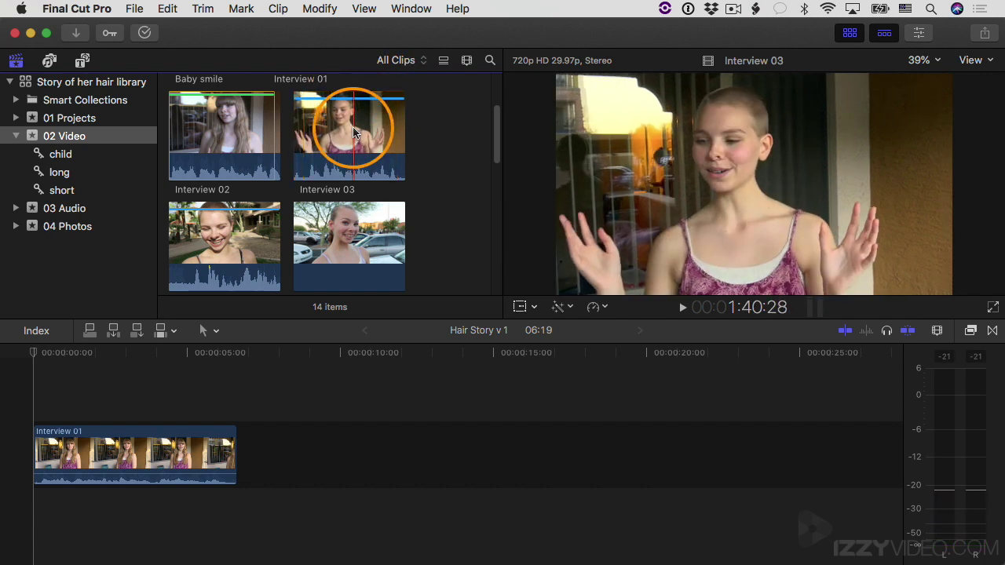
{"action": "left_click_drag", "start_coordinate": [353, 127], "coordinate": [321, 139]}
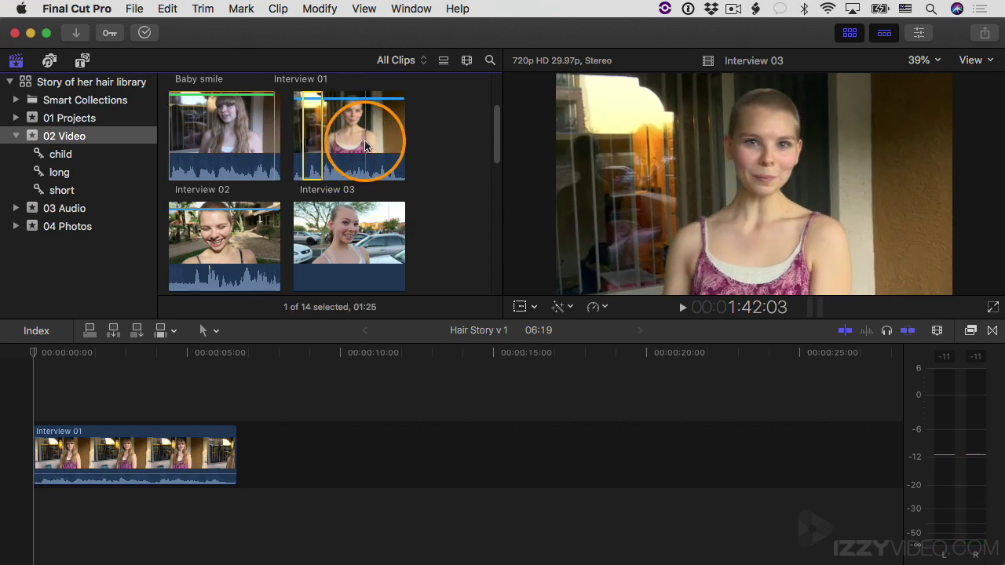
{"action": "left_click_drag", "start_coordinate": [365, 145], "coordinate": [387, 141]}
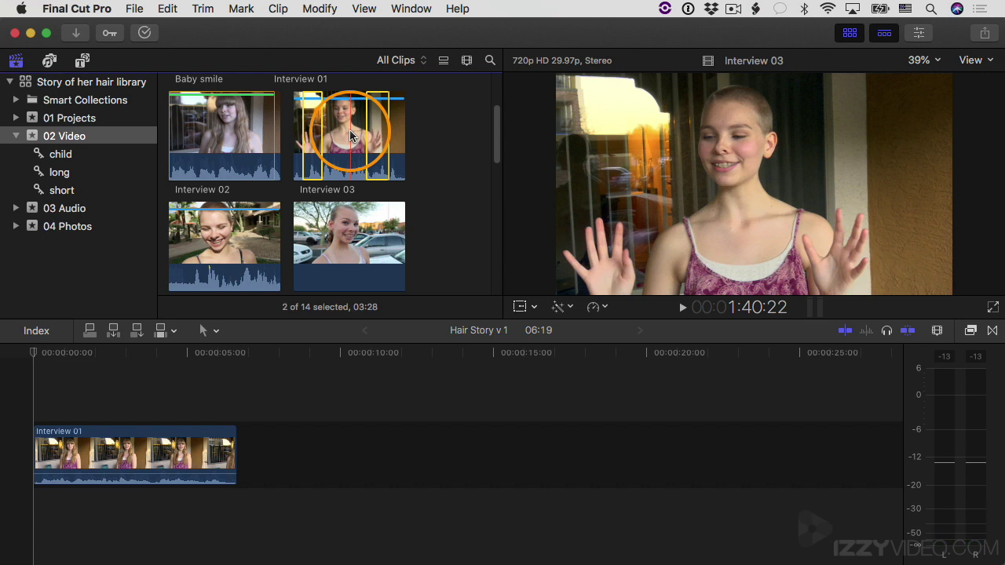
{"action": "left_click", "coordinate": [350, 135]}
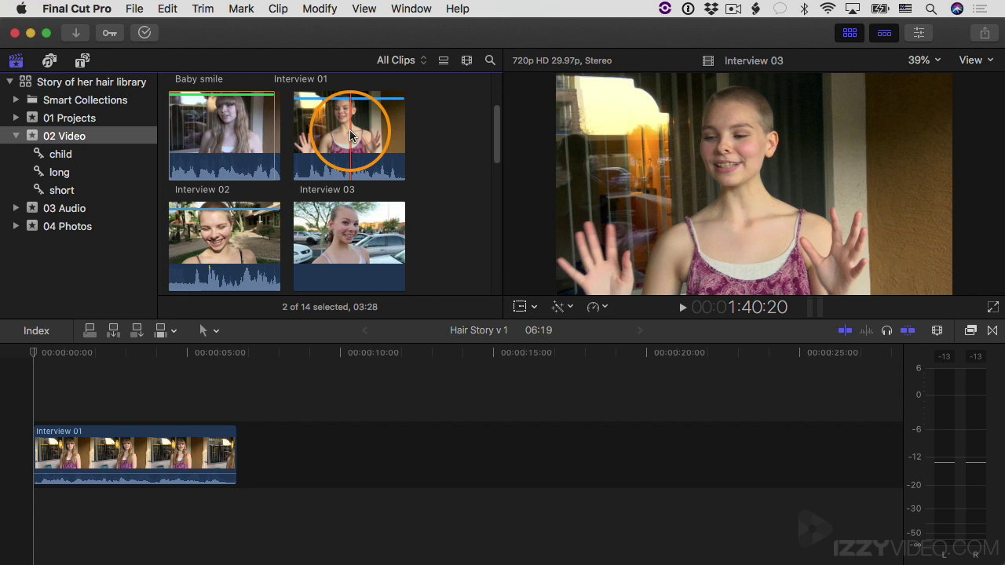
{"action": "left_click", "coordinate": [305, 140]}
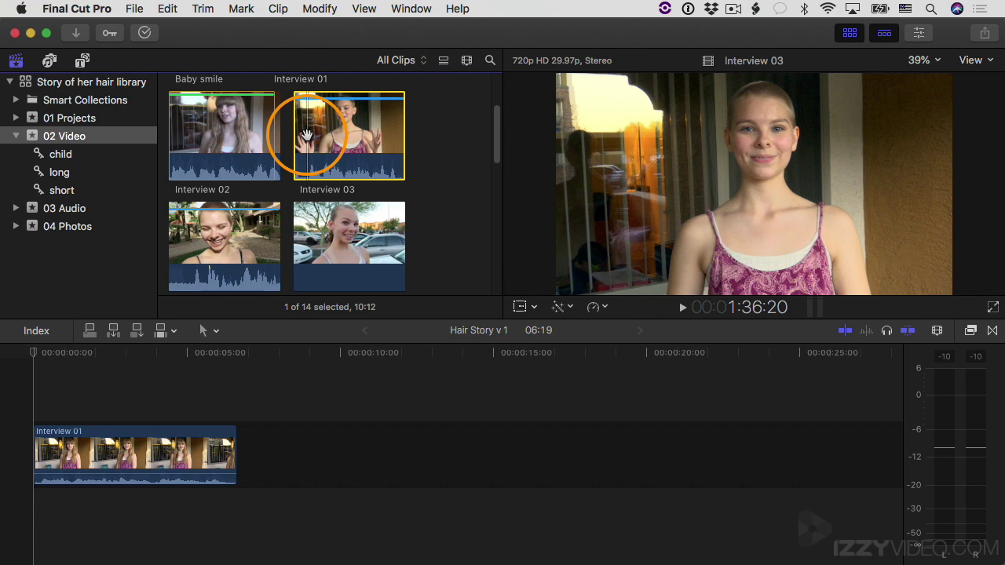
Set Interview 03's range start with I and play forward from it.
{"action": "left_click", "coordinate": [244, 8]}
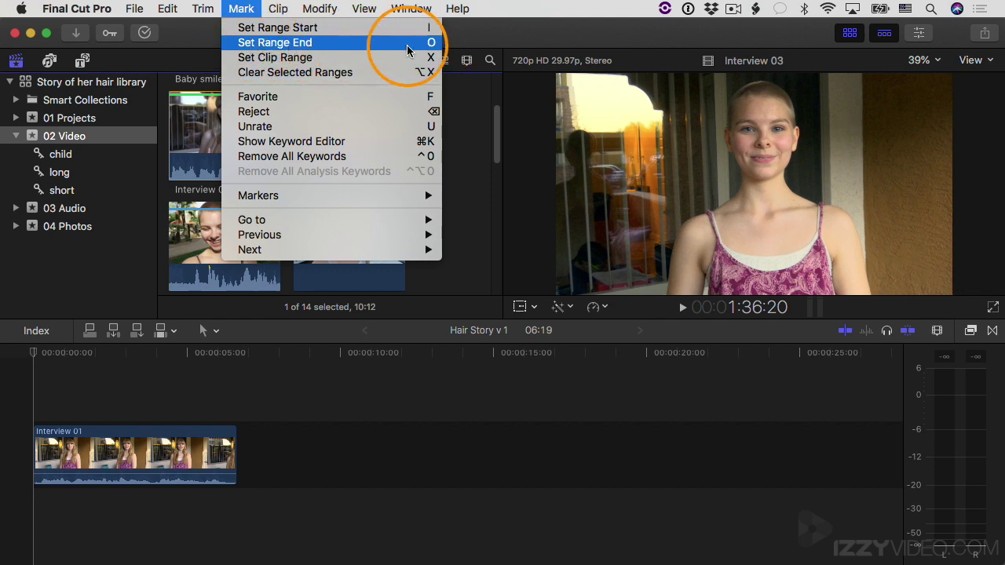
{"action": "left_click", "coordinate": [248, 7]}
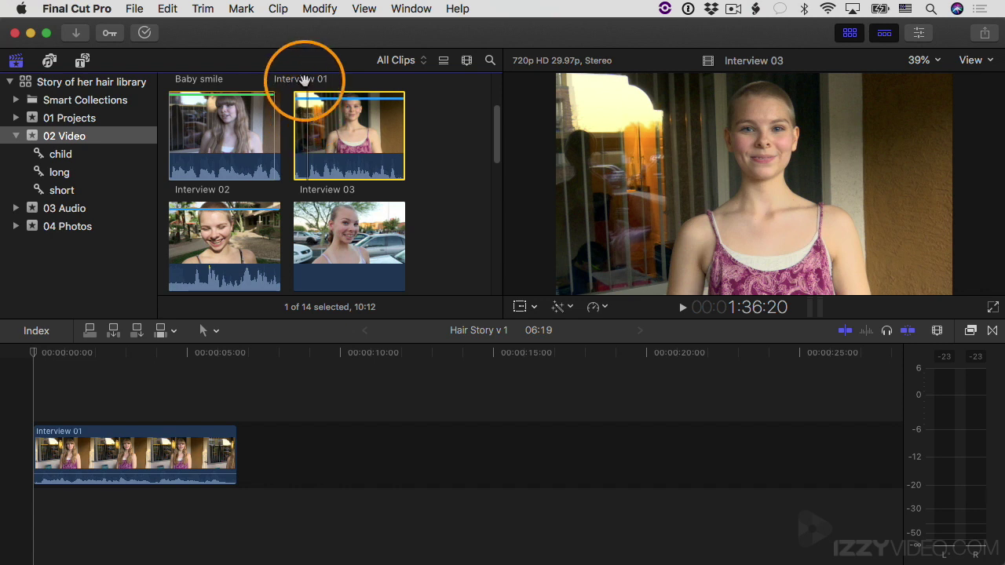
{"action": "key", "text": "i"}
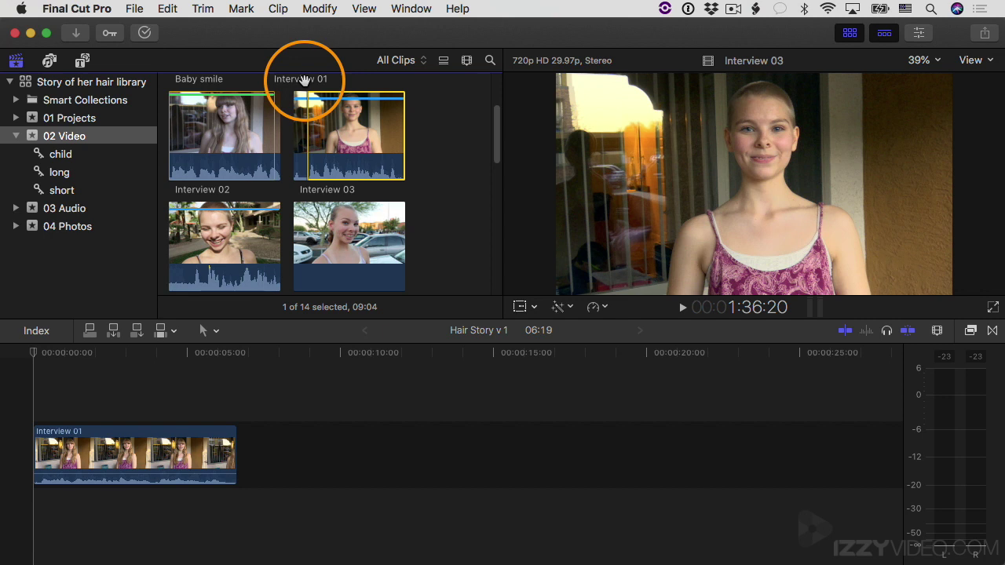
{"action": "key", "text": "space"}
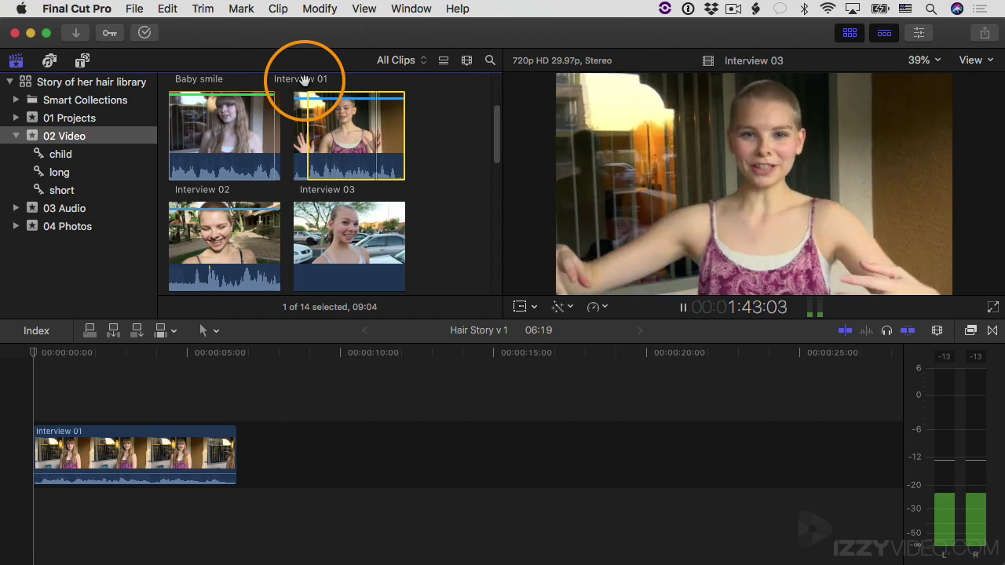
{"action": "key", "text": "space"}
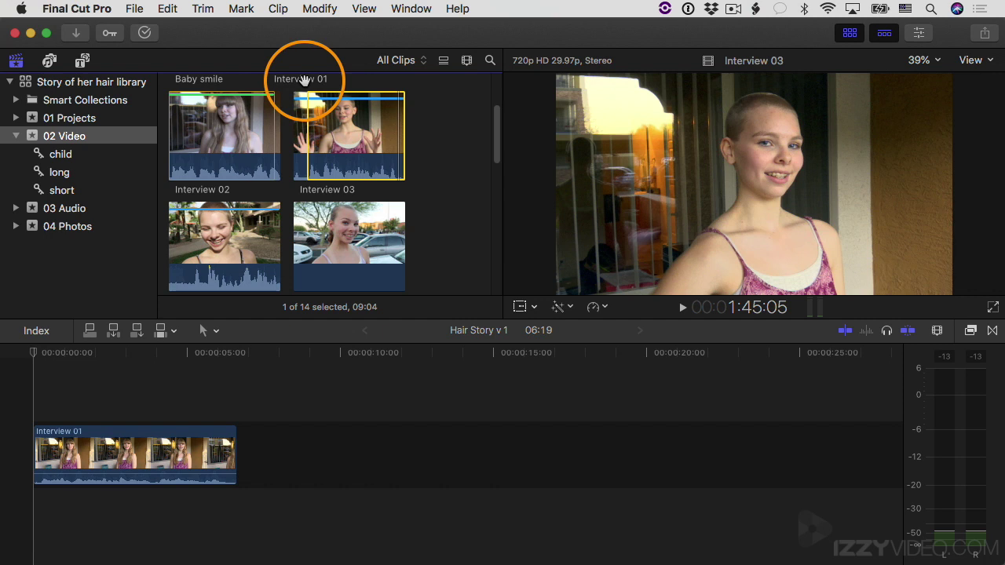
Fine-tune the end point, set it with O, and play back the 08:14 range.
{"action": "key", "text": "j"}
{"action": "key", "text": "l"}
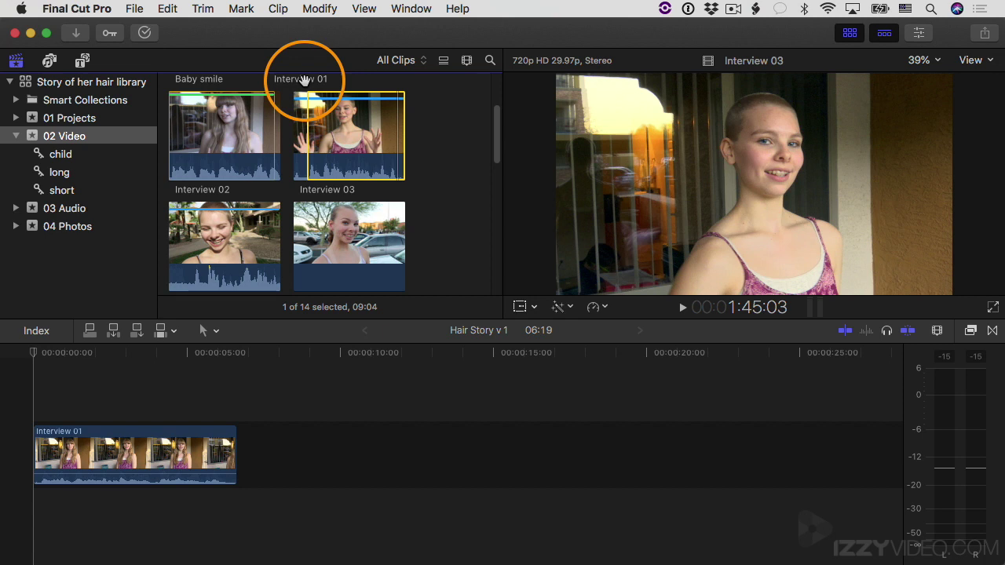
{"action": "key", "text": "o"}
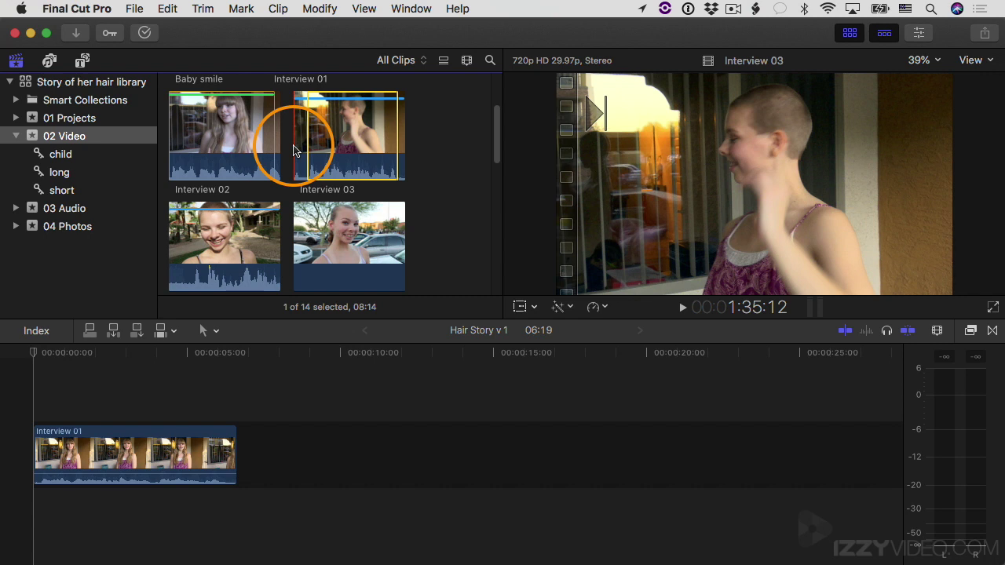
{"action": "key", "text": "space"}
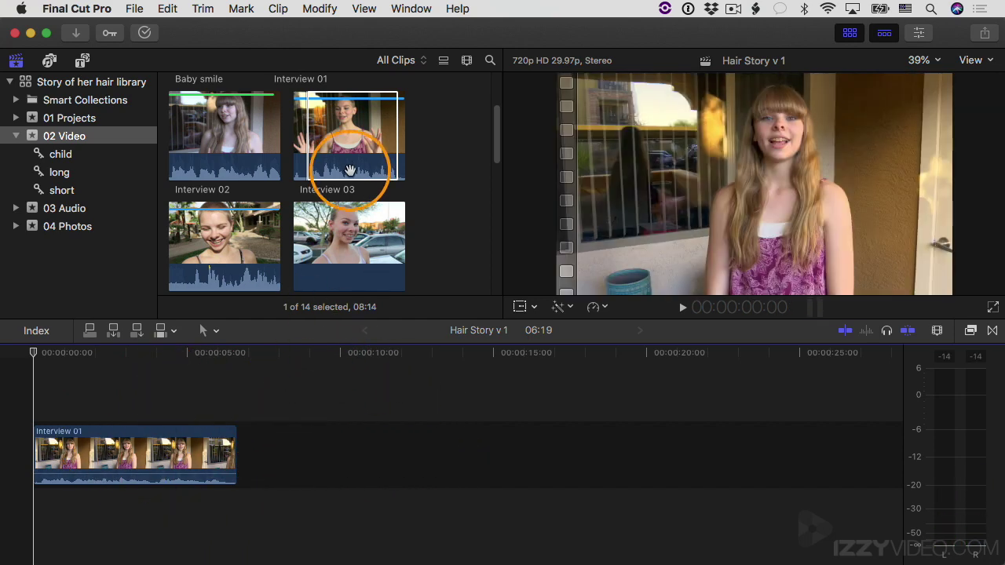
Drag the Interview 03 range into the timeline, undo it, and return the playhead to the start.
{"action": "left_click", "coordinate": [345, 147]}
{"action": "left_click_drag", "start_coordinate": [346, 147], "coordinate": [266, 458]}
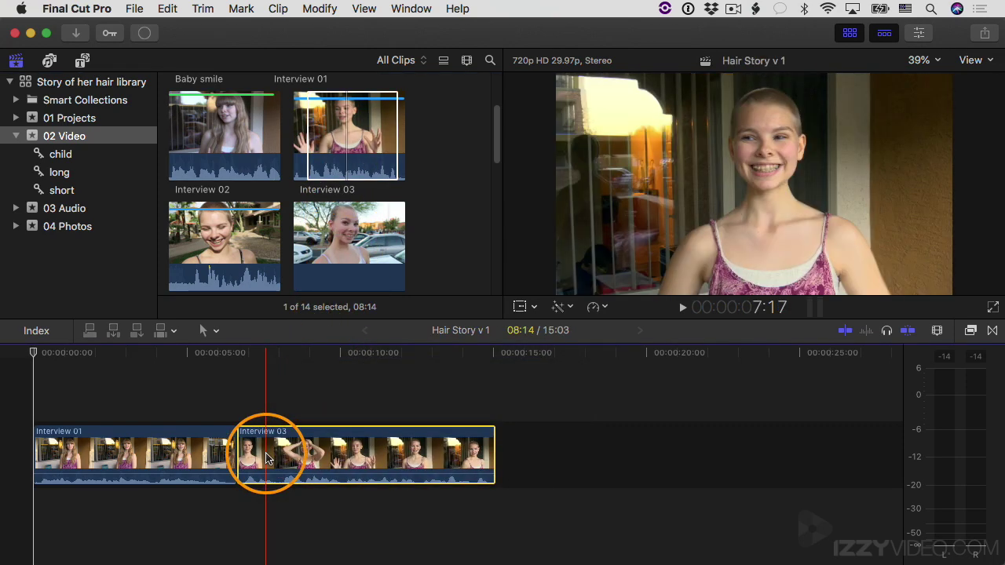
{"action": "key", "text": "super+z"}
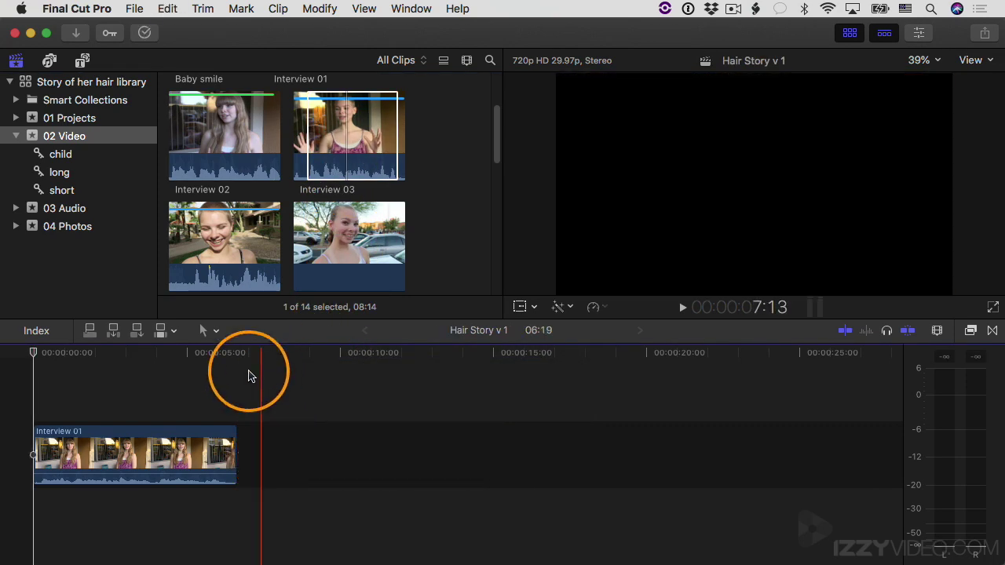
{"action": "left_click", "coordinate": [33, 357]}
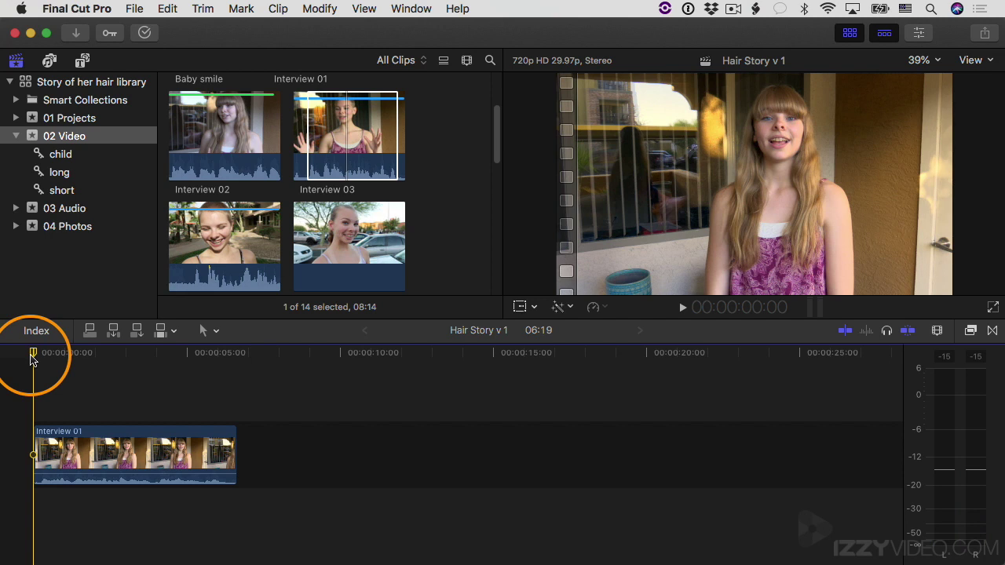
Try the Append button and undo, then append Interview 03 after Interview 01 with E.
{"action": "left_click_drag", "start_coordinate": [314, 162], "coordinate": [344, 144]}
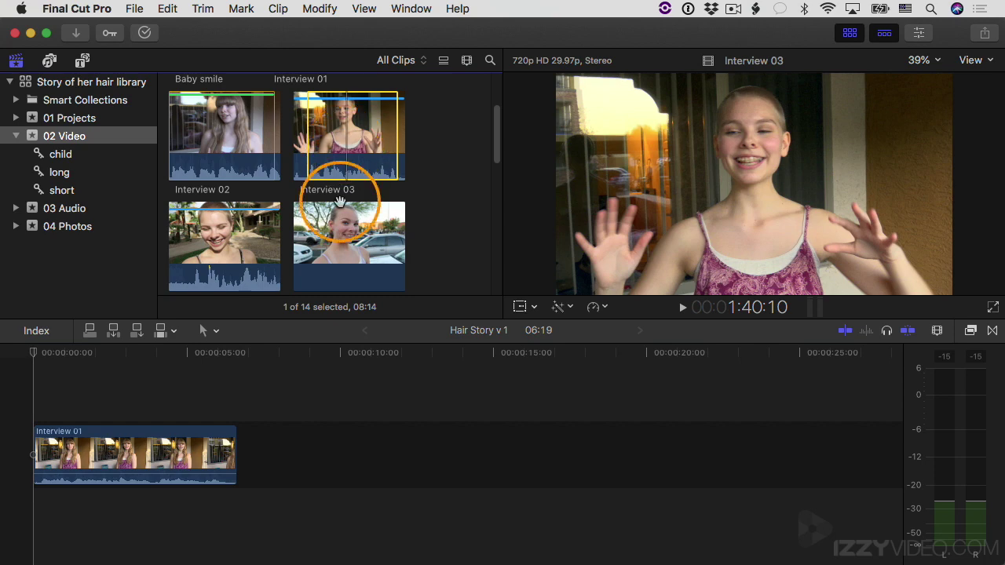
{"action": "left_click", "coordinate": [307, 455]}
{"action": "left_click", "coordinate": [348, 138]}
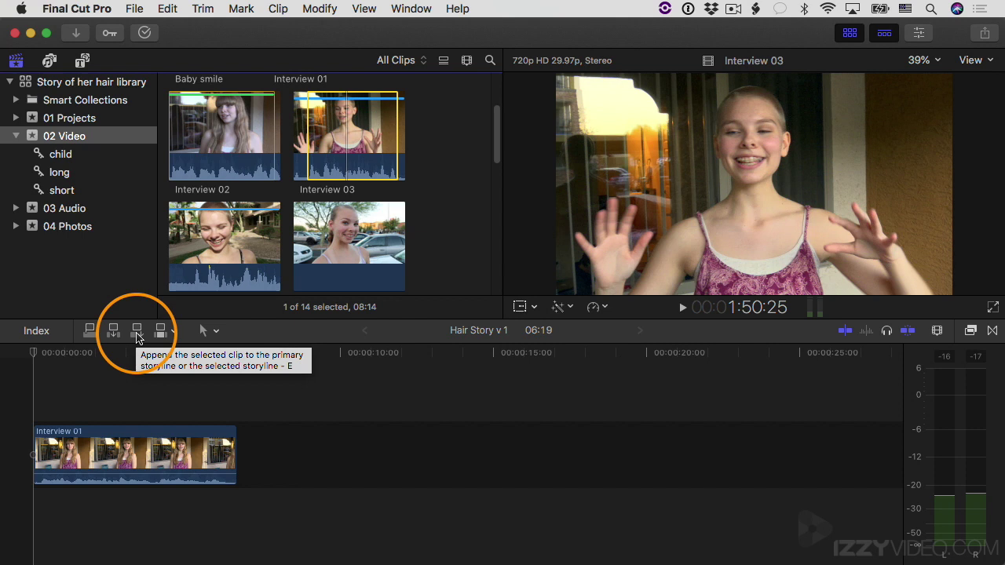
{"action": "left_click", "coordinate": [137, 334]}
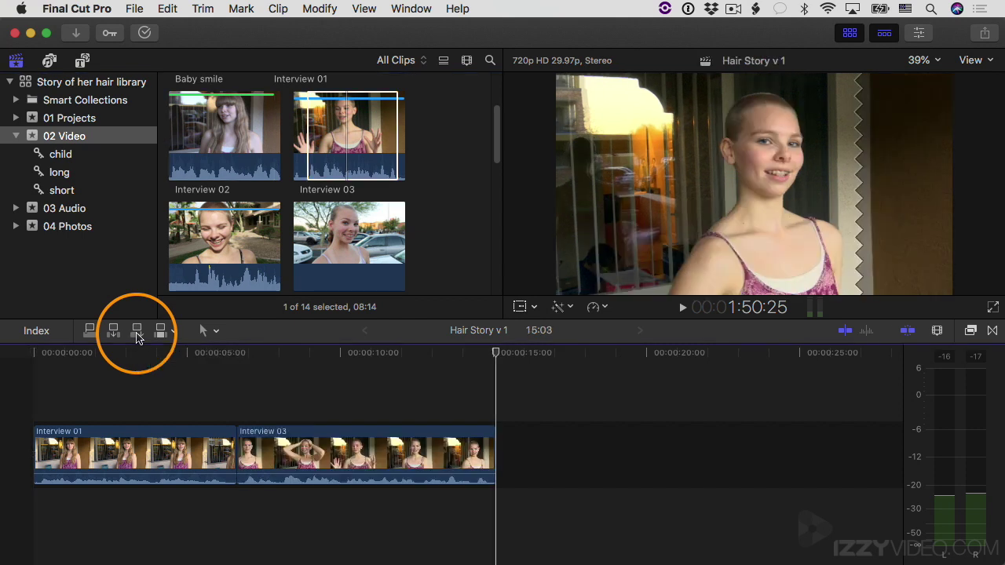
{"action": "key", "text": "super+z"}
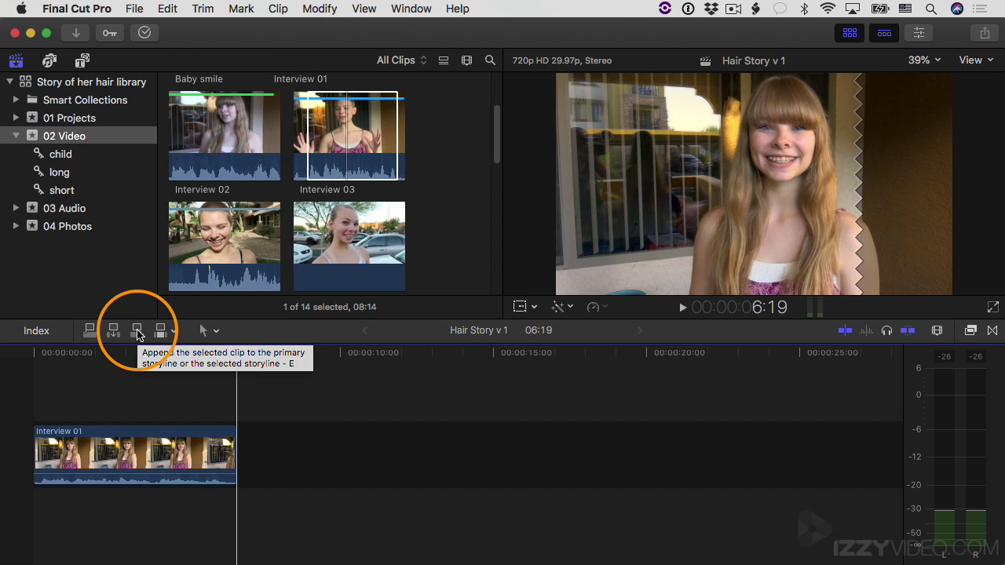
{"action": "left_click", "coordinate": [344, 128]}
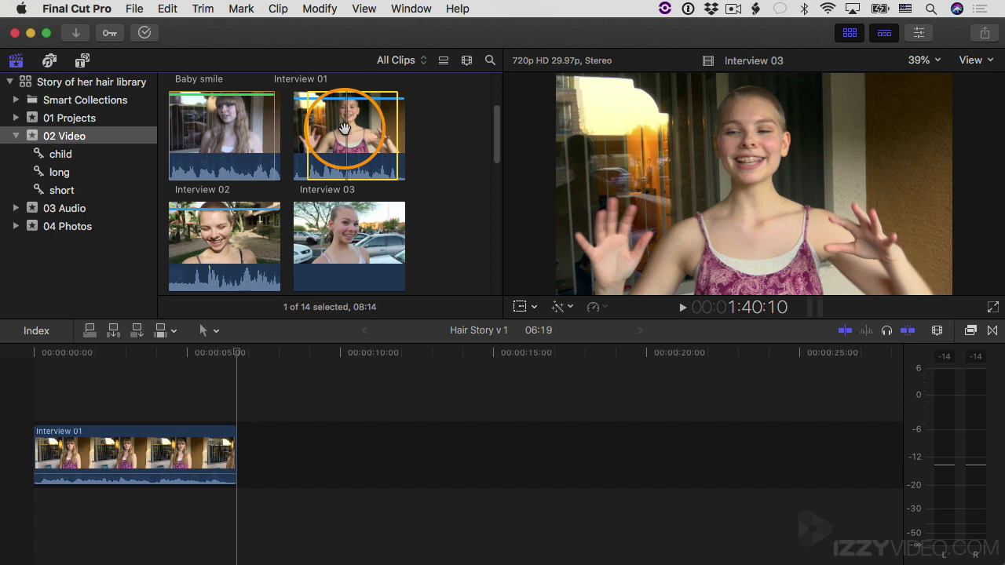
{"action": "key", "text": "e"}
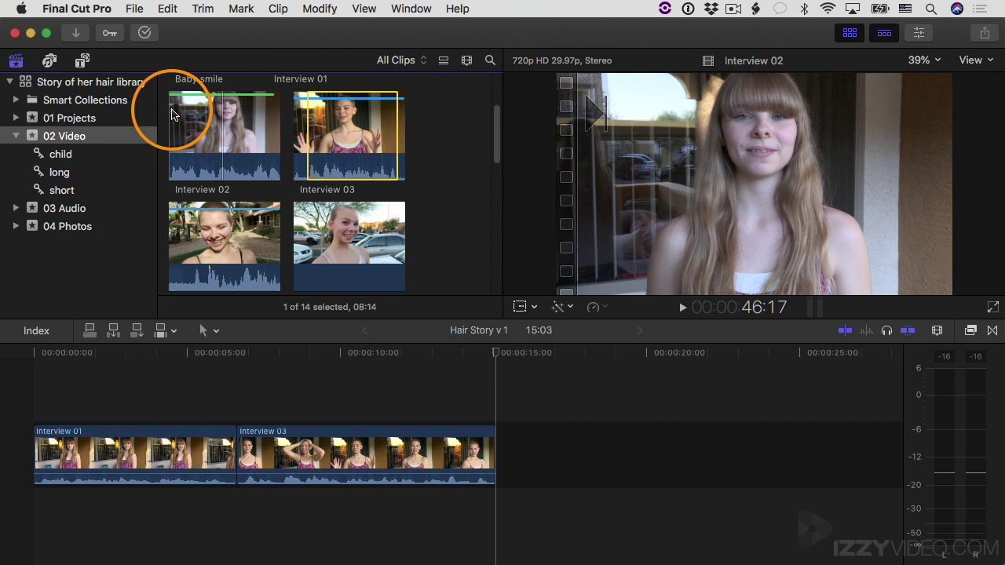
Play Interview 02 from the skimmed point and shuttle around it with J, K, L.
{"action": "key", "text": "space"}
{"action": "key", "text": "space"}
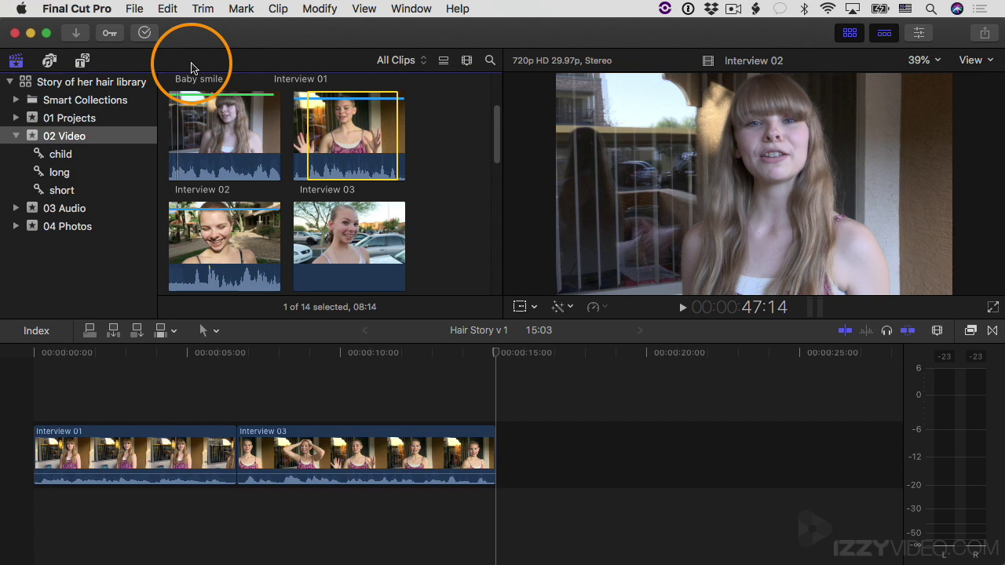
{"action": "key", "text": "j"}
{"action": "key", "text": "k"}
{"action": "key", "text": "l"}
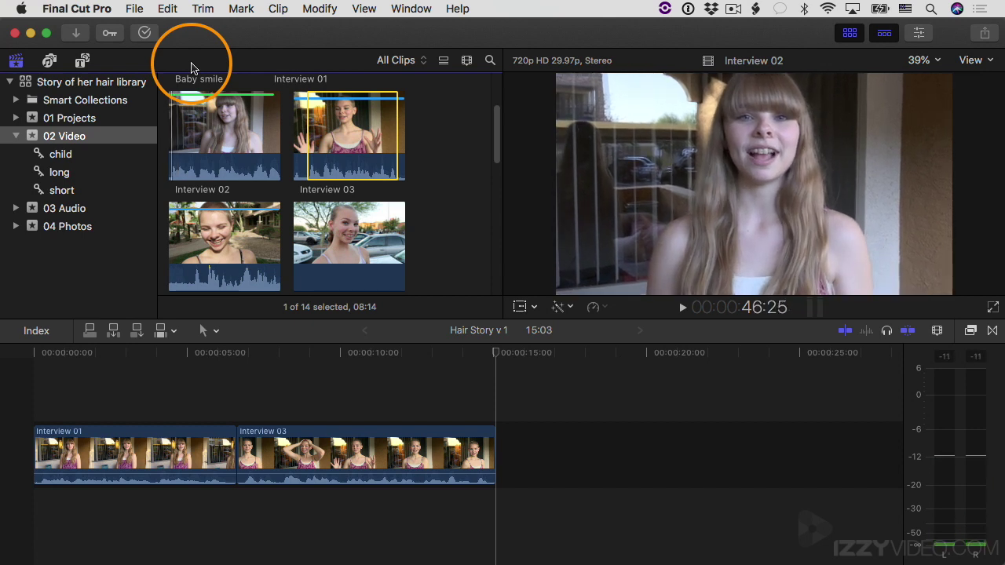
{"action": "key", "text": "l"}
{"action": "key", "text": "j"}
Return focus to the browser, step a frame each way, and select the whole Interview 02 clip with X.
{"action": "left_click", "coordinate": [900, 371]}
{"action": "key", "text": "super+1"}
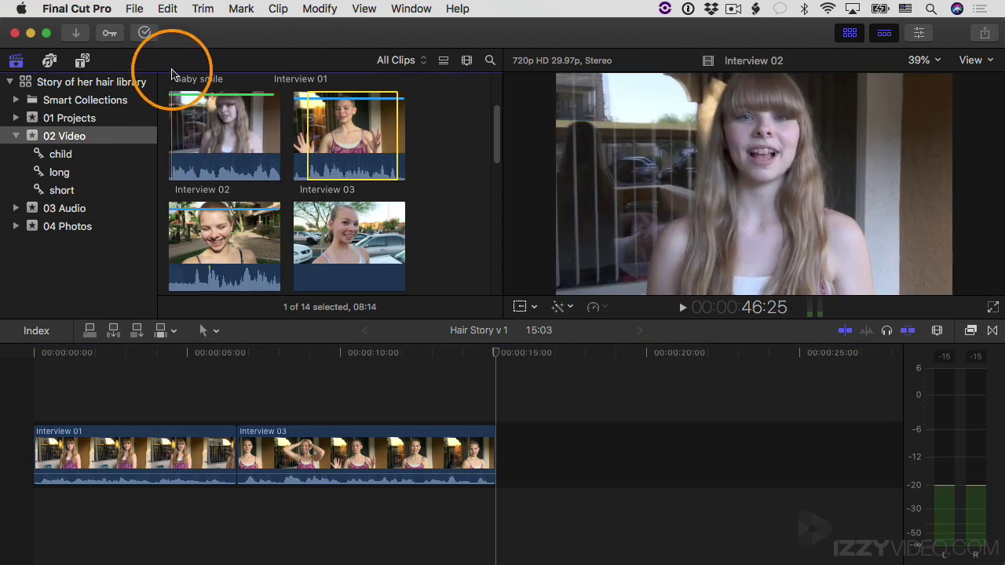
{"action": "key", "text": "Right"}
{"action": "key", "text": "Right"}
{"action": "key", "text": "Right"}
{"action": "key", "text": "Right"}
{"action": "key", "text": "Right"}
{"action": "key", "text": "Right"}
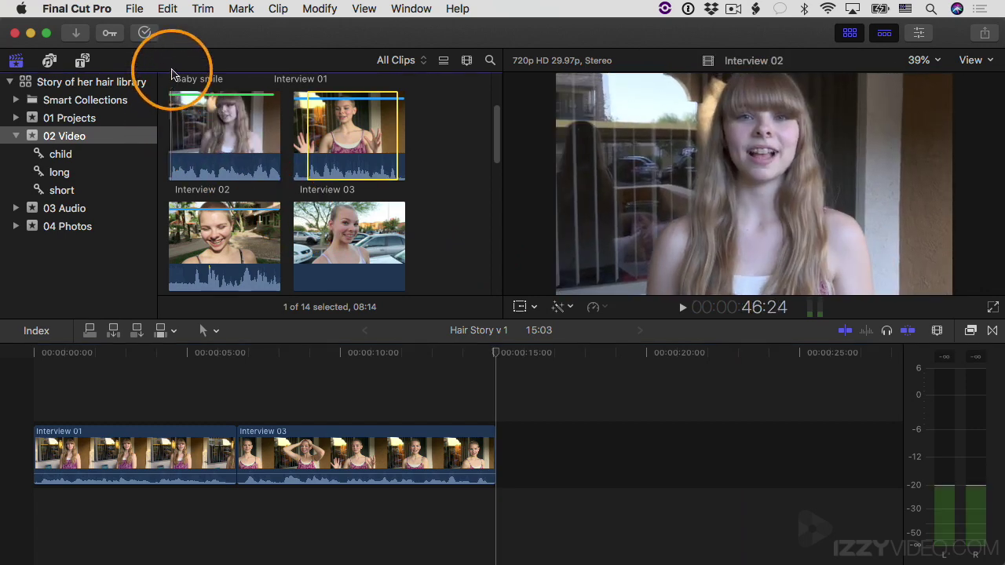
{"action": "key", "text": "Left"}
{"action": "key", "text": "Left"}
{"action": "key", "text": "Left"}
{"action": "key", "text": "Left"}
{"action": "key", "text": "Left"}
{"action": "key", "text": "Left"}
{"action": "key", "text": "Left"}
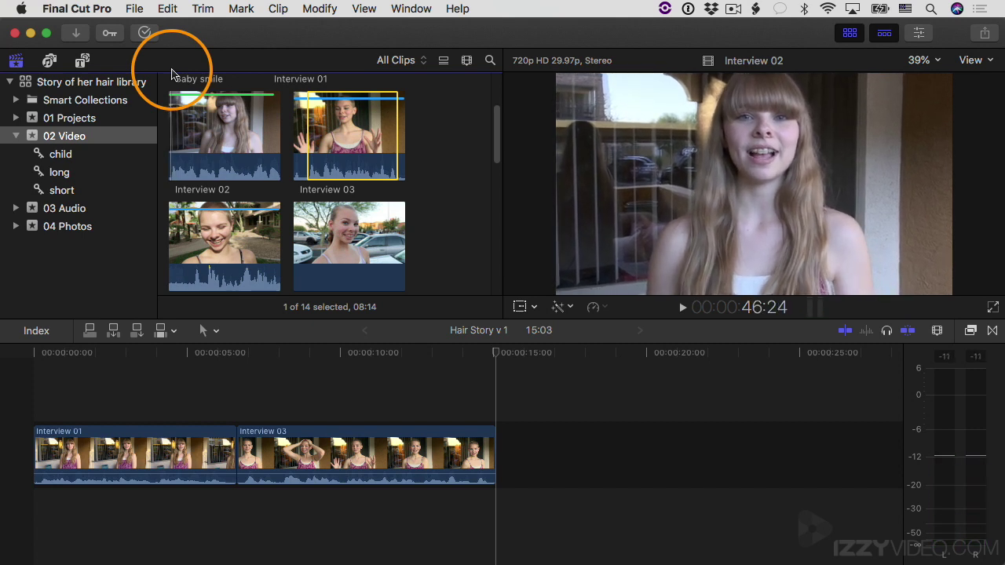
{"action": "key", "text": "x"}
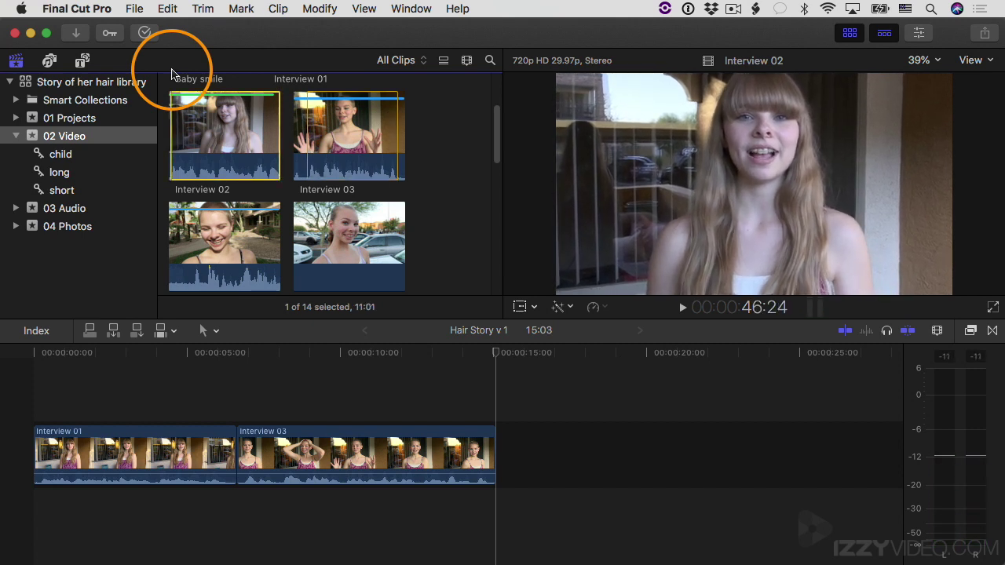
Review Interview 02 by playing, shuttling and frame-stepping, stopping exactly at 00:00:56:21.
{"action": "key", "text": "space"}
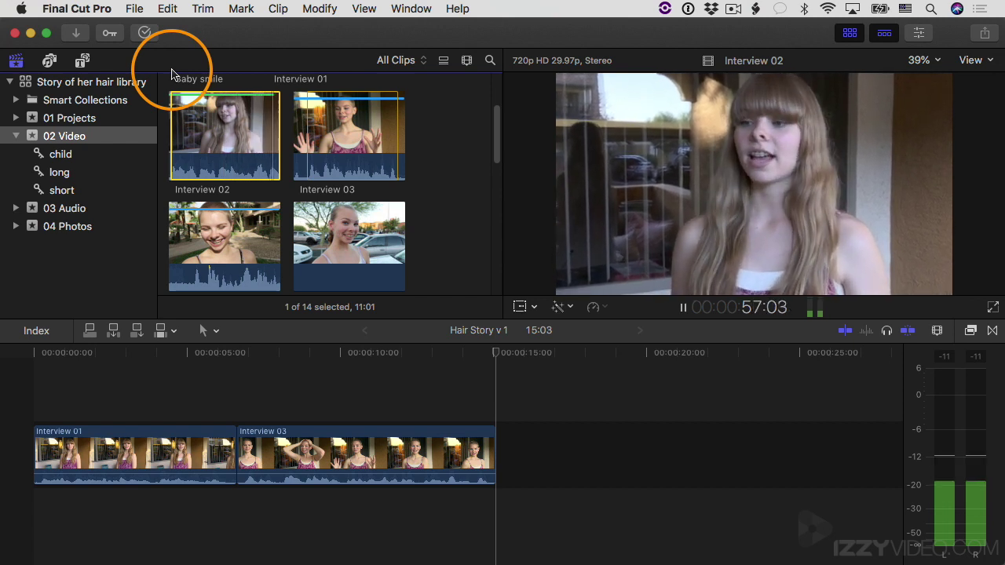
{"action": "key", "text": "space"}
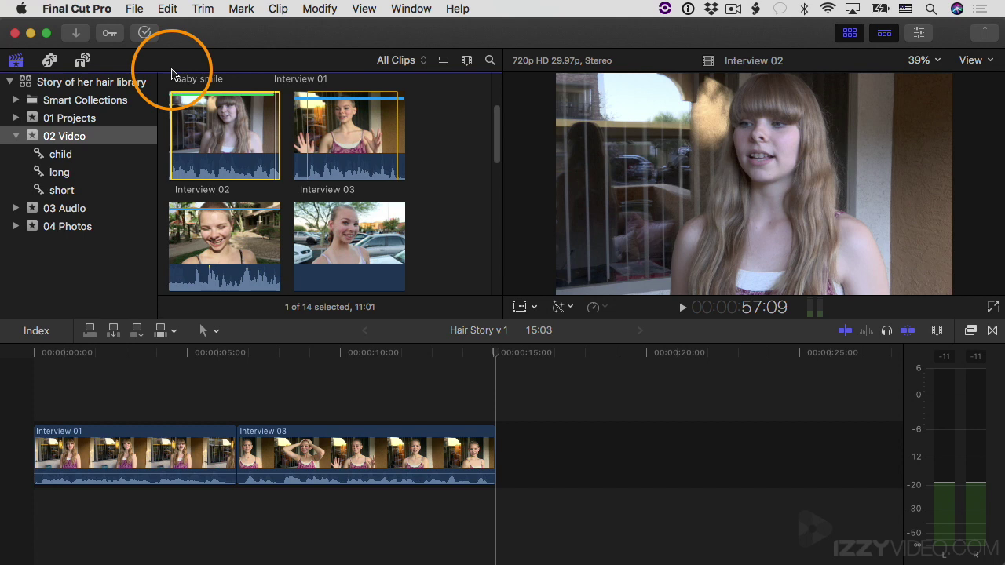
{"action": "key", "text": "j"}
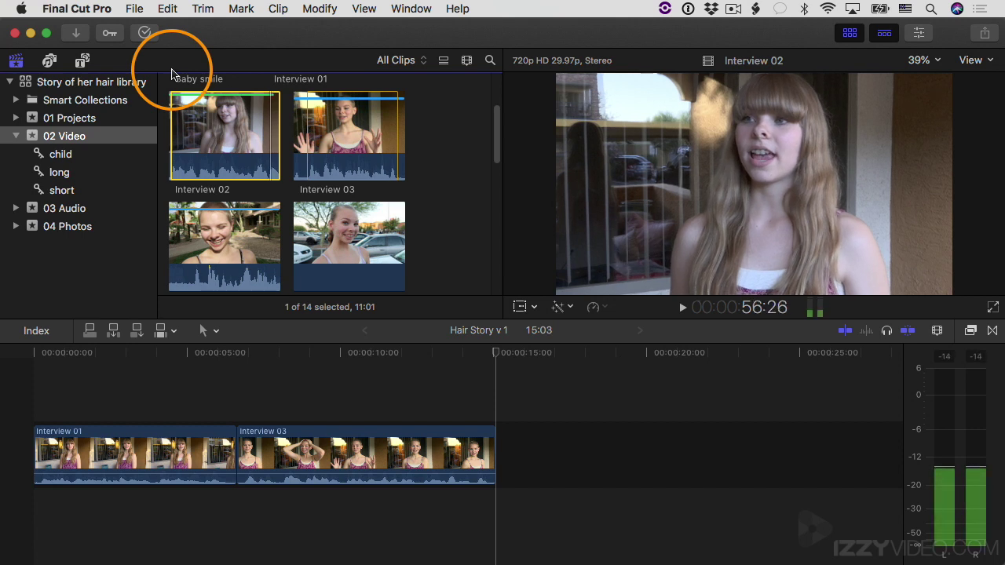
{"action": "key", "text": "k"}
{"action": "key", "text": "l"}
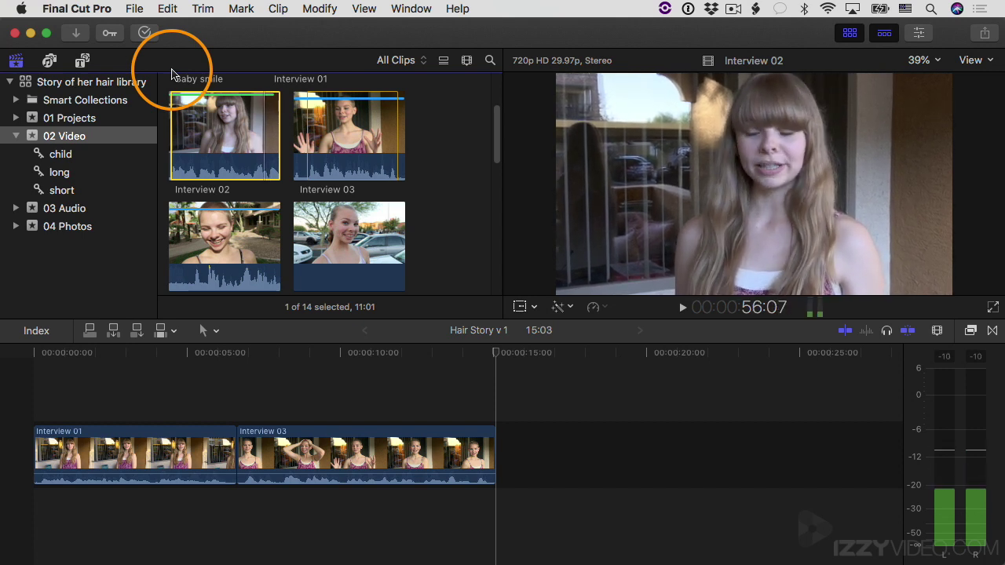
{"action": "key", "text": "j"}
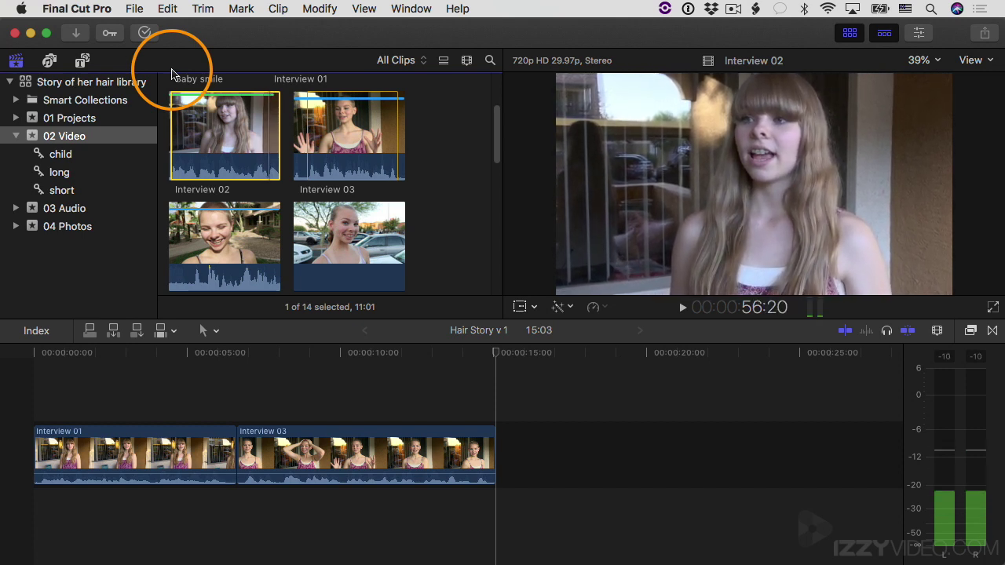
{"action": "key", "text": "l"}
{"action": "key", "text": "k"}
{"action": "key", "text": "Right"}
{"action": "key", "text": "Right"}
{"action": "key", "text": "Right"}
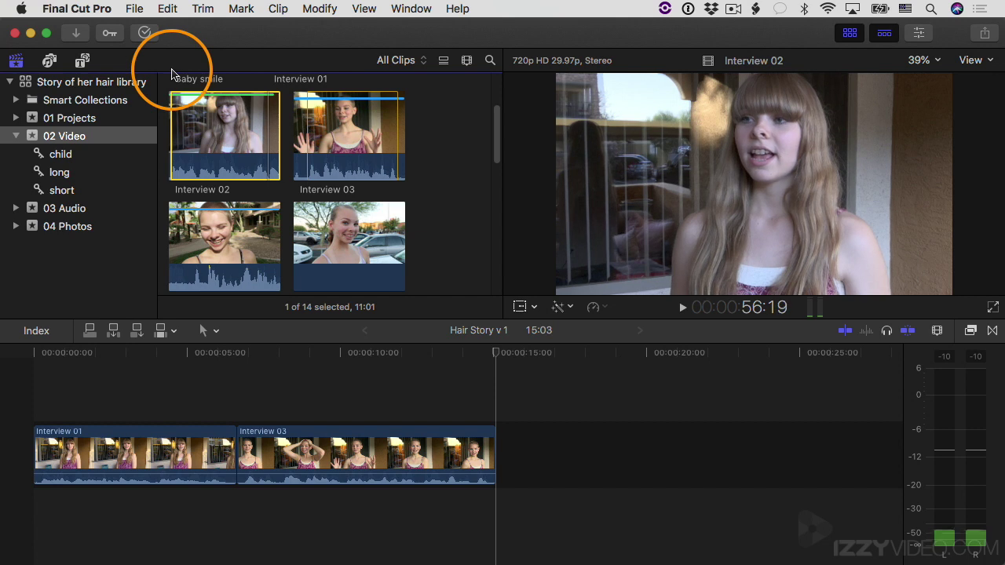
{"action": "key", "text": "Right"}
{"action": "key", "text": "Right"}
{"action": "key", "text": "Right"}
{"action": "key", "text": "Left"}
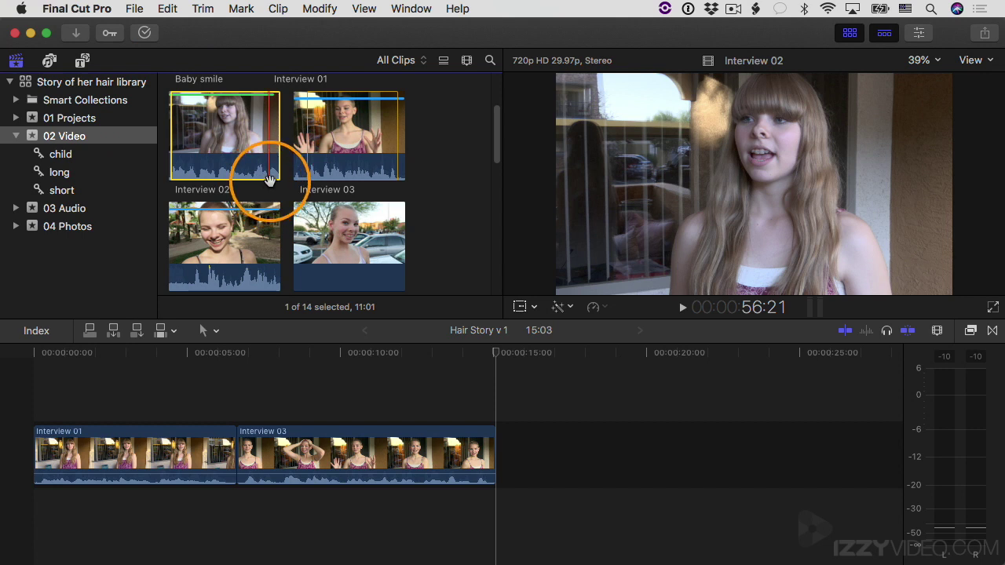
End Interview 02's range at 56:21 (09:28 long), then park the playhead on the Interview 01/03 cut.
{"action": "left_click_drag", "start_coordinate": [270, 181], "coordinate": [269, 176]}
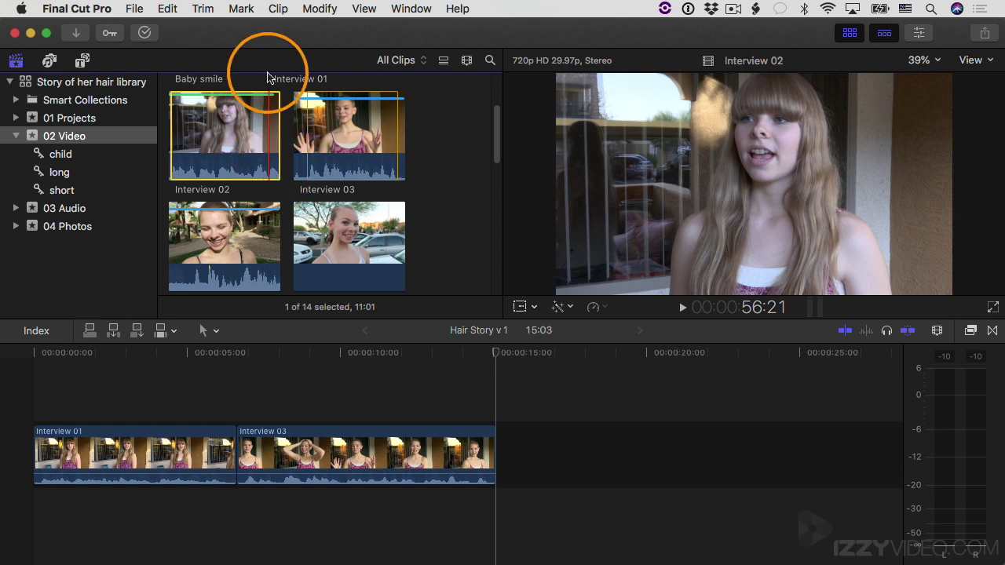
{"action": "key", "text": "o"}
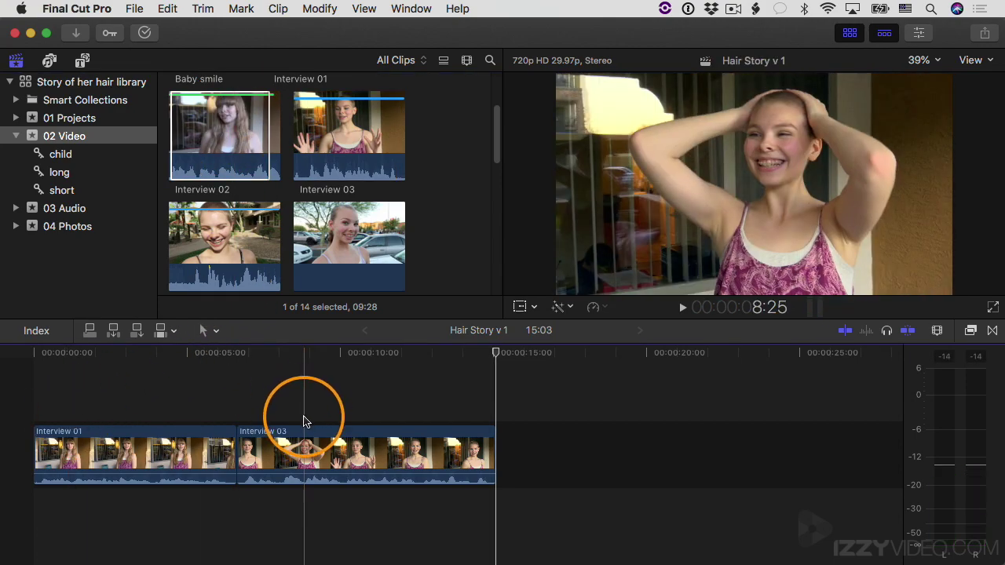
{"action": "left_click_drag", "start_coordinate": [494, 353], "coordinate": [240, 359]}
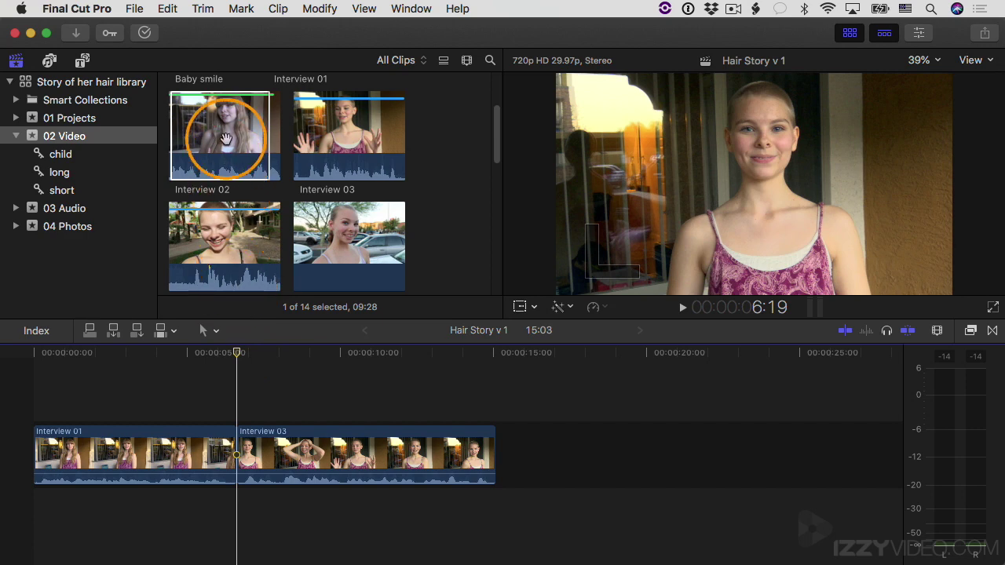
{"action": "left_click", "coordinate": [226, 140]}
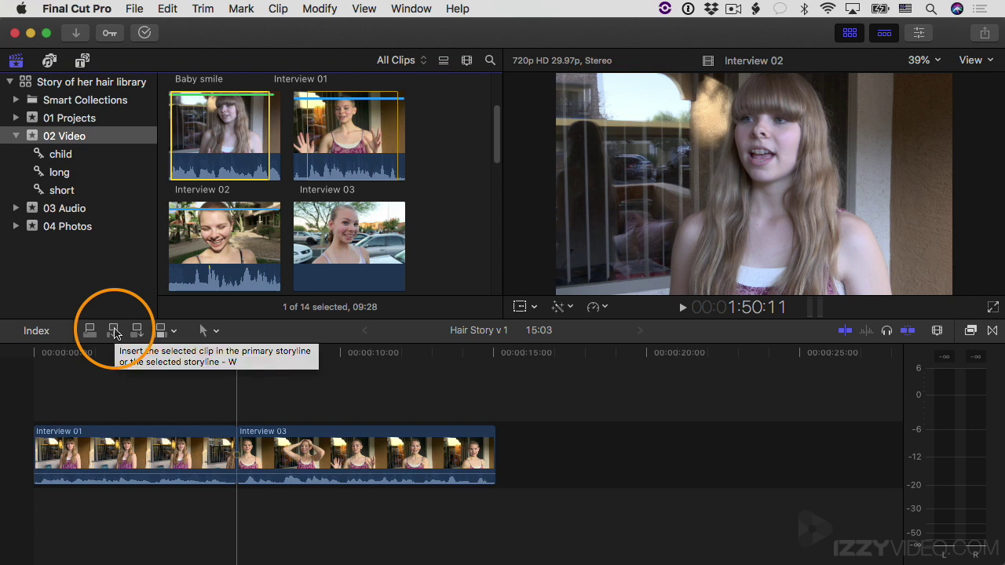
{"action": "left_click", "coordinate": [114, 332]}
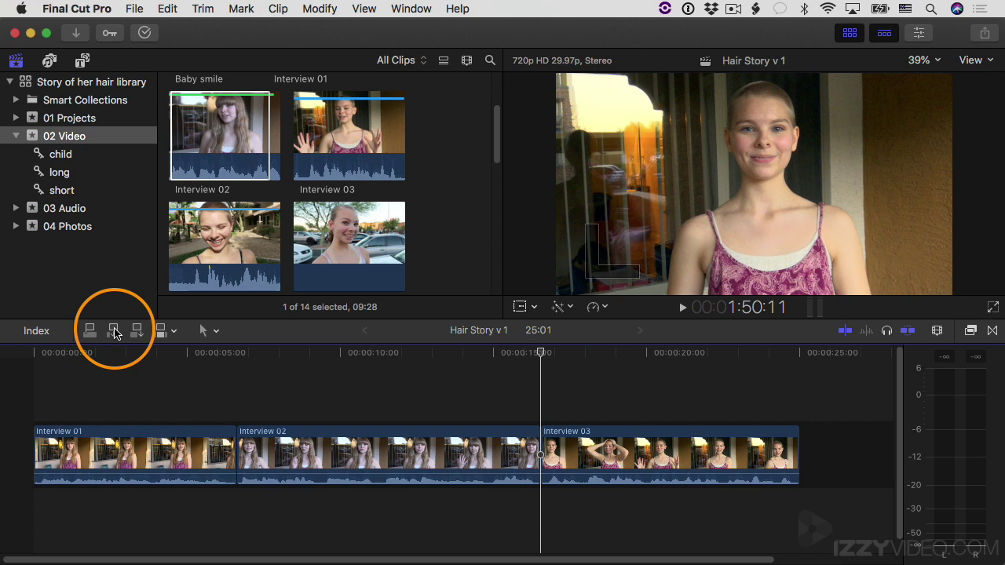
{"action": "key", "text": "super+z"}
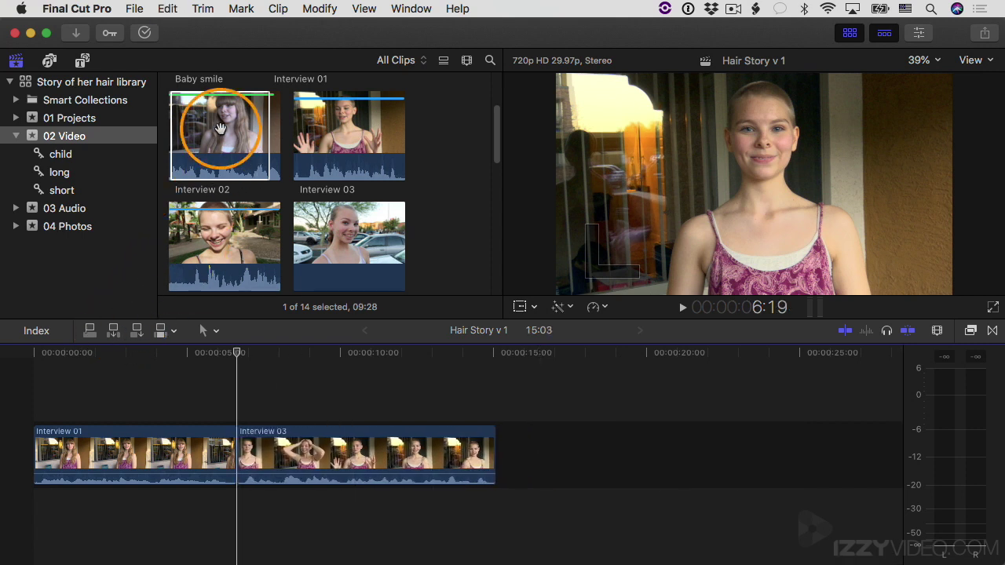
{"action": "left_click", "coordinate": [226, 123]}
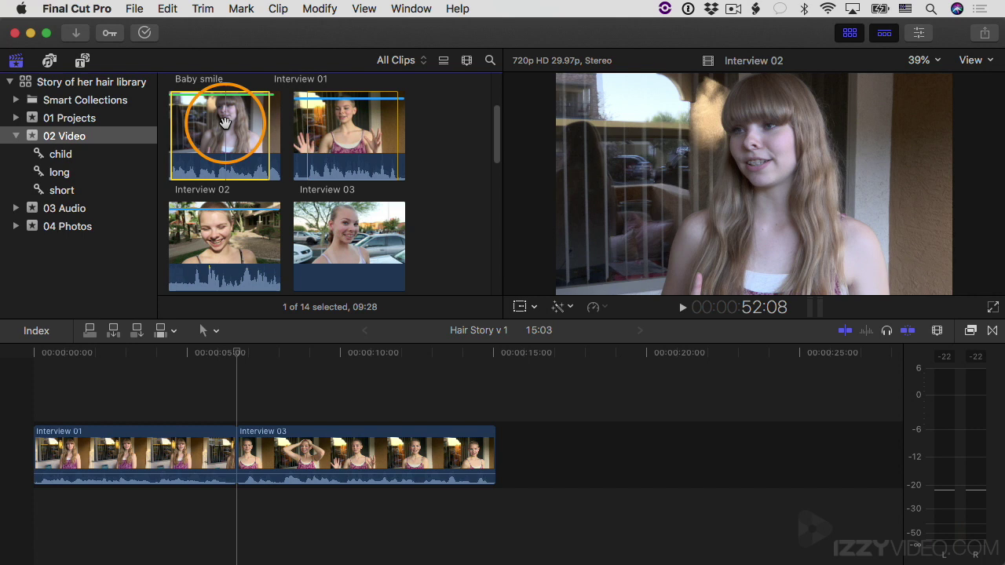
{"action": "key", "text": "w"}
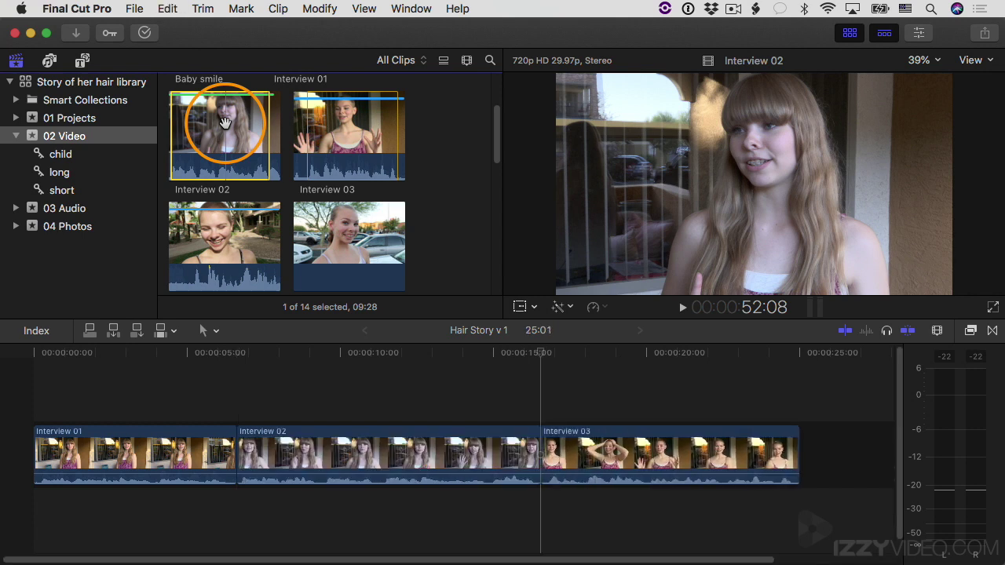
{"action": "key", "text": "super+z"}
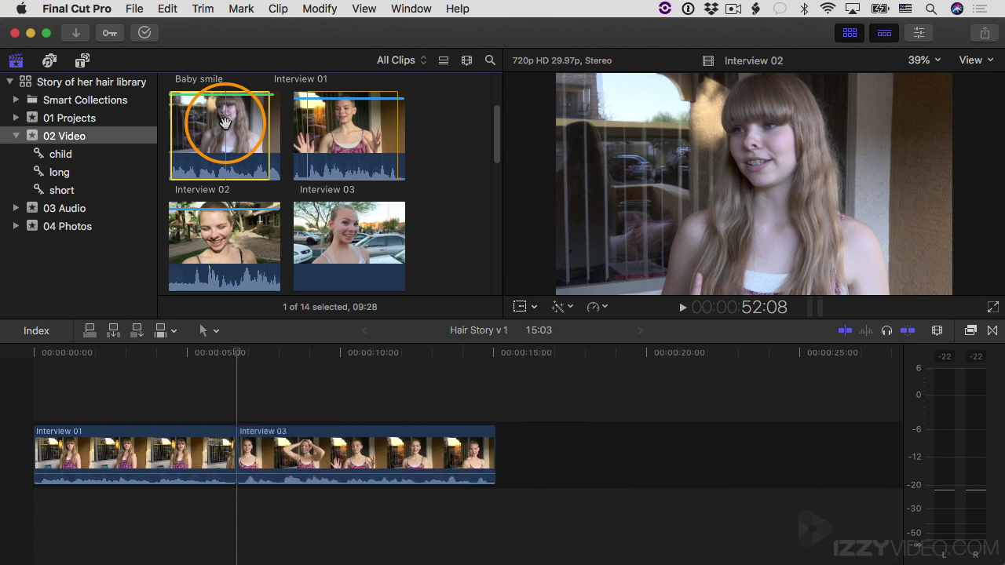
{"action": "left_click", "coordinate": [297, 171]}
{"action": "mouse_move", "coordinate": [235, 352]}
{"action": "left_mouse_down"}
{"action": "mouse_move", "coordinate": [264, 353]}
{"action": "mouse_move", "coordinate": [240, 356]}
{"action": "mouse_move", "coordinate": [264, 359]}
{"action": "mouse_move", "coordinate": [238, 357]}
{"action": "mouse_move", "coordinate": [256, 366]}
{"action": "mouse_move", "coordinate": [239, 368]}
{"action": "left_mouse_up"}
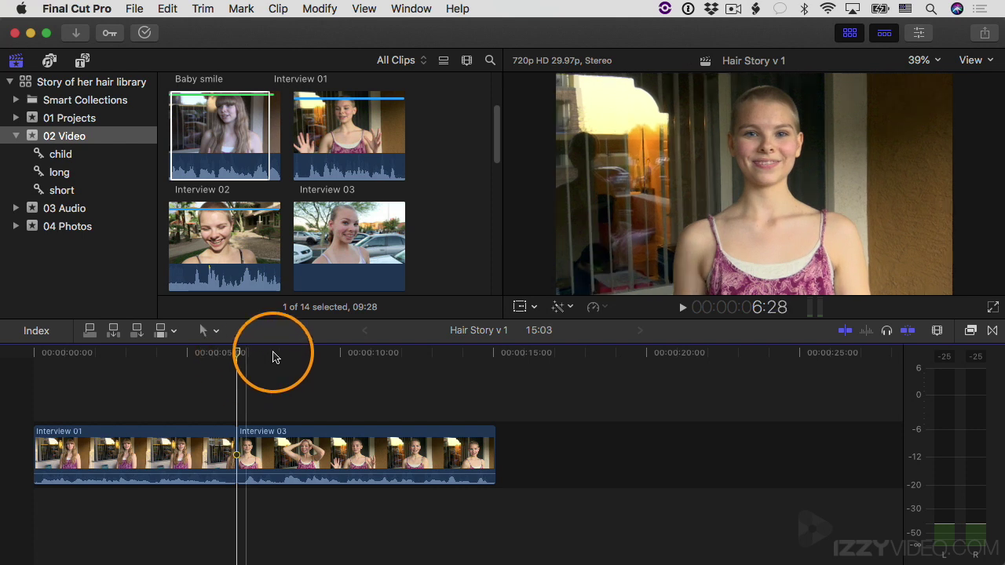
{"action": "left_click", "coordinate": [912, 336]}
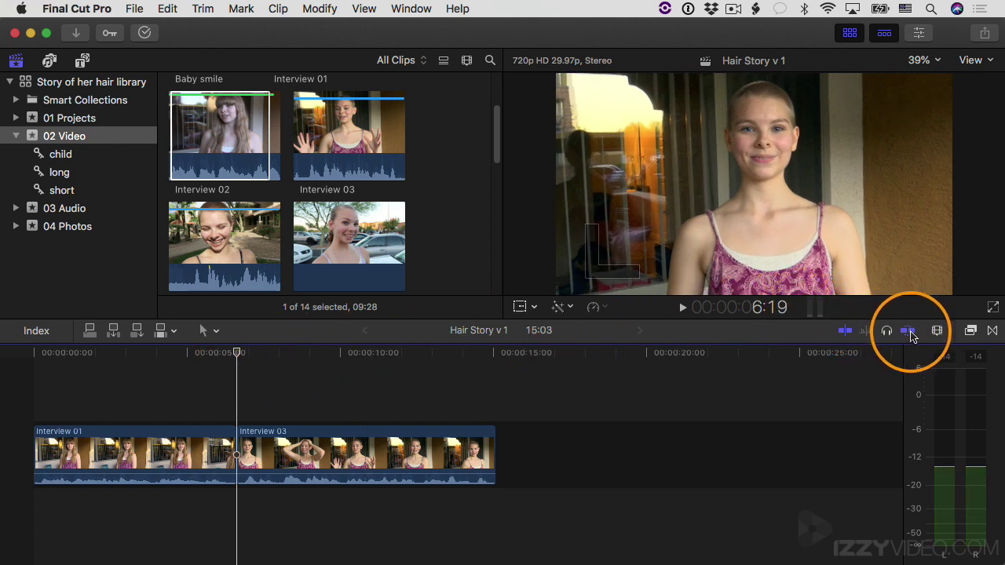
{"action": "left_click", "coordinate": [908, 333]}
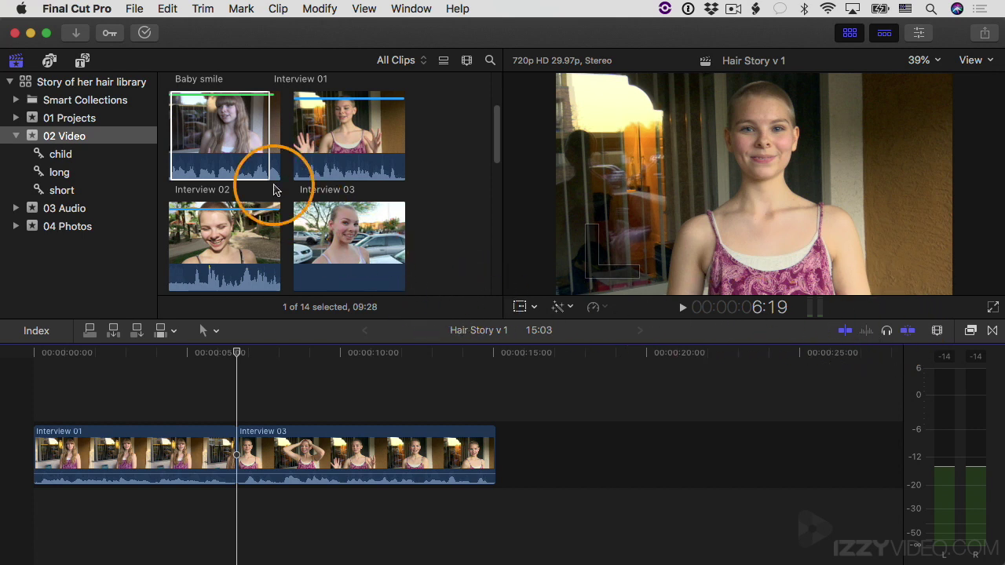
{"action": "left_click", "coordinate": [225, 140]}
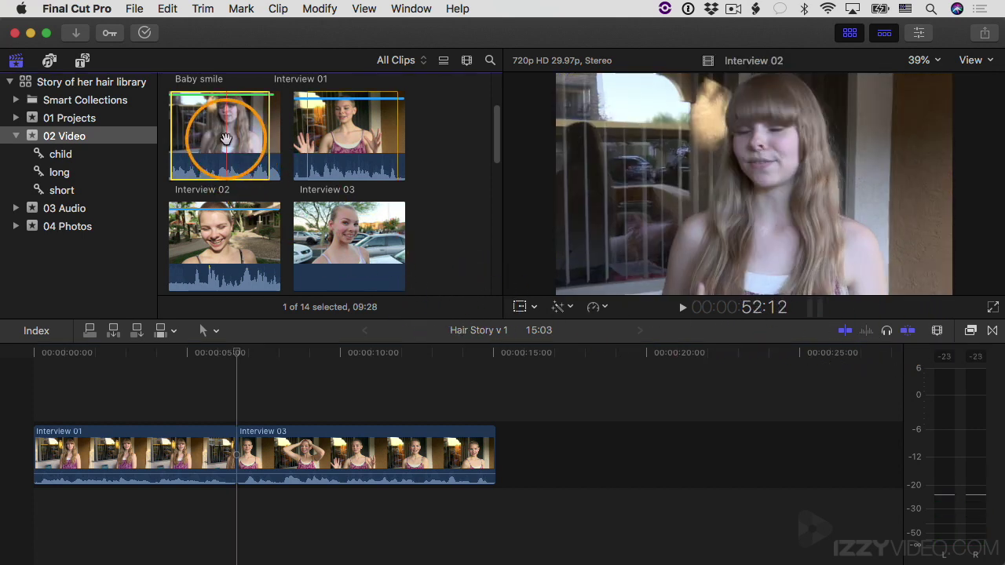
{"action": "left_click_drag", "start_coordinate": [224, 135], "coordinate": [241, 488]}
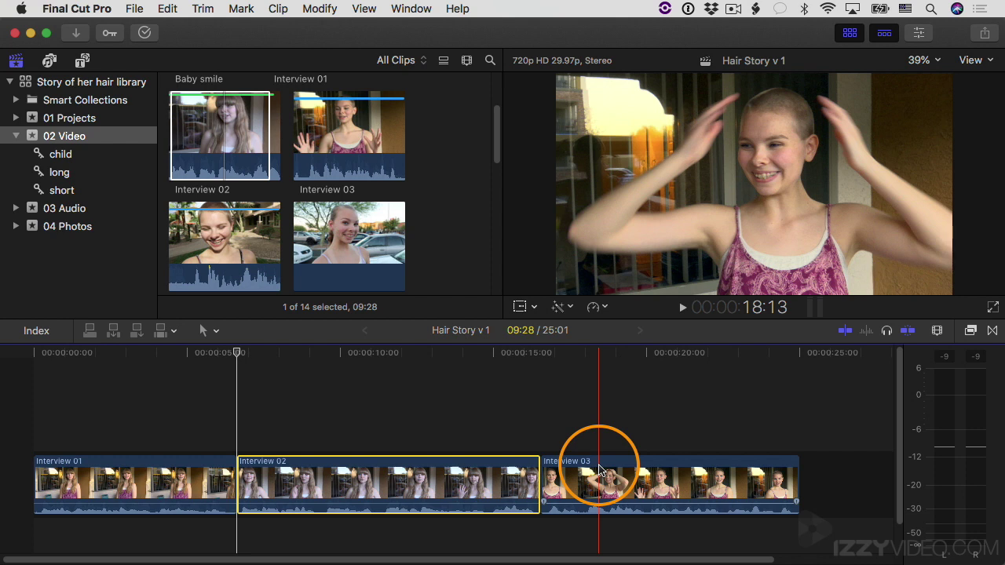
{"action": "key", "text": "Delete"}
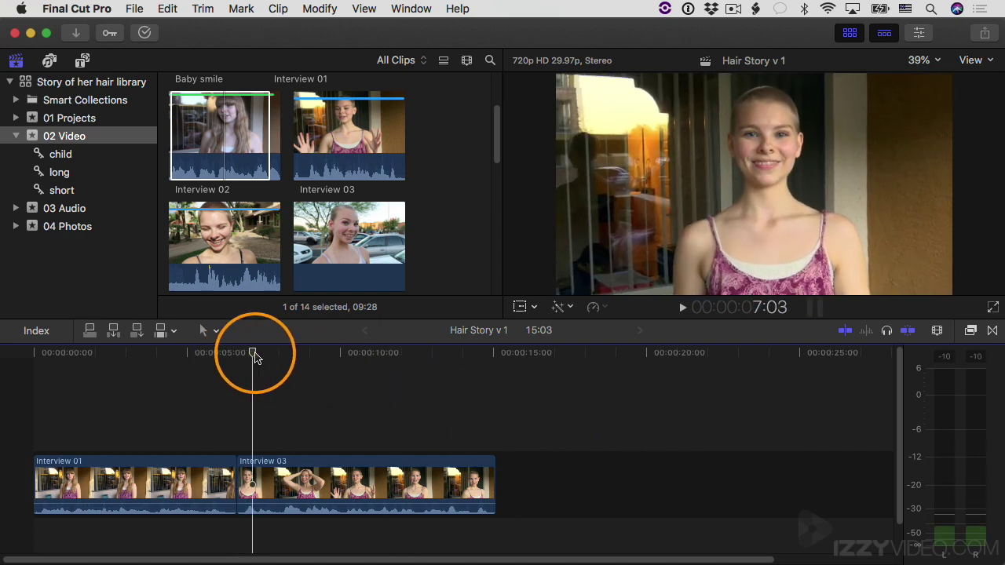
{"action": "mouse_move", "coordinate": [240, 360]}
{"action": "left_mouse_down"}
{"action": "mouse_move", "coordinate": [274, 358]}
{"action": "mouse_move", "coordinate": [241, 363]}
{"action": "left_mouse_up"}
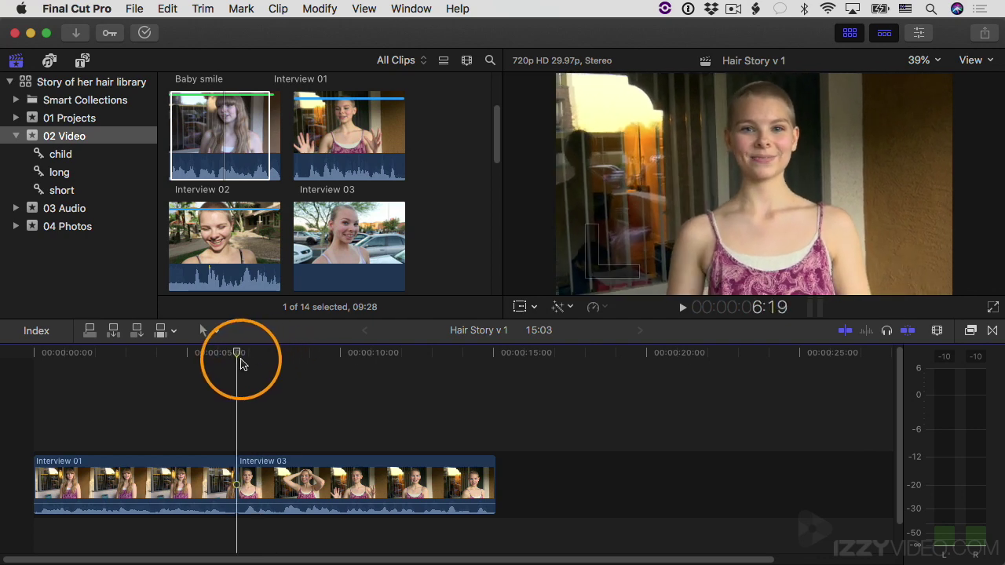
{"action": "left_click", "coordinate": [223, 141]}
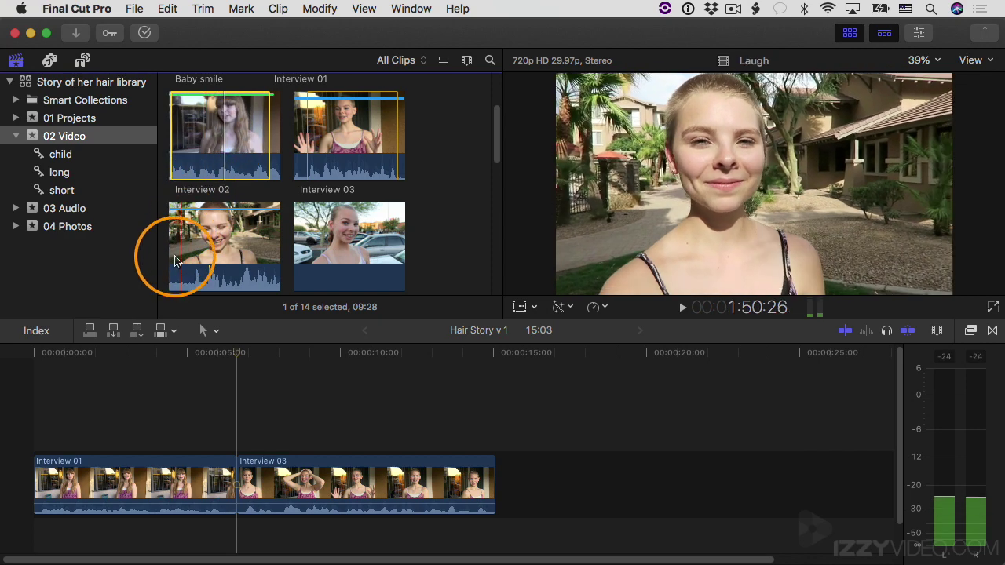
{"action": "left_click", "coordinate": [162, 336]}
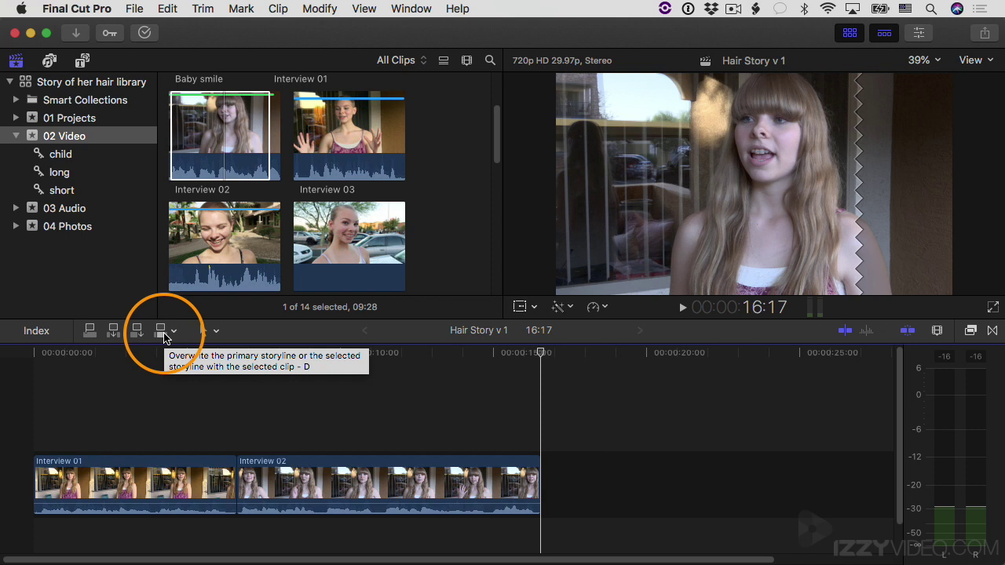
{"action": "key", "text": "d"}
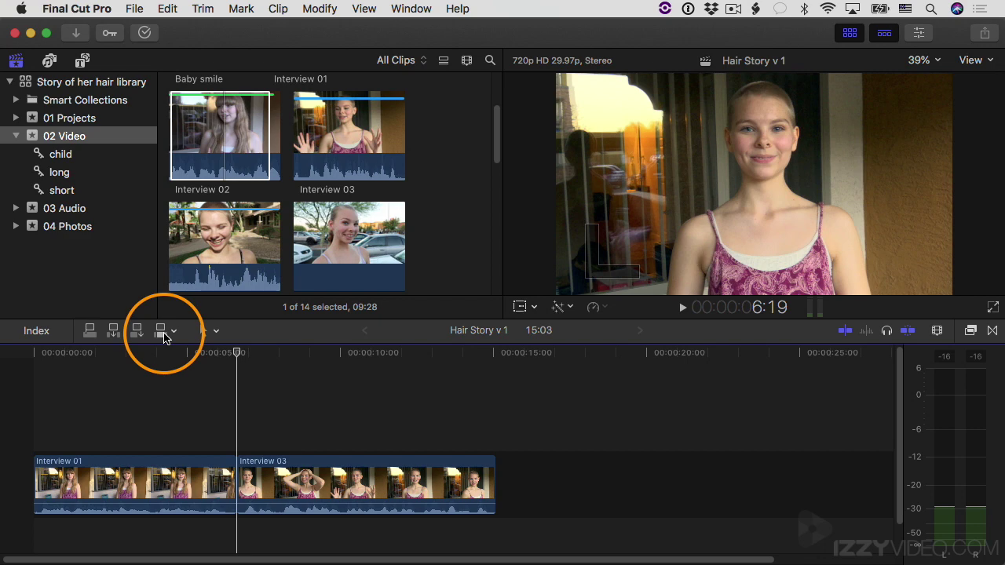
{"action": "left_click", "coordinate": [219, 137]}
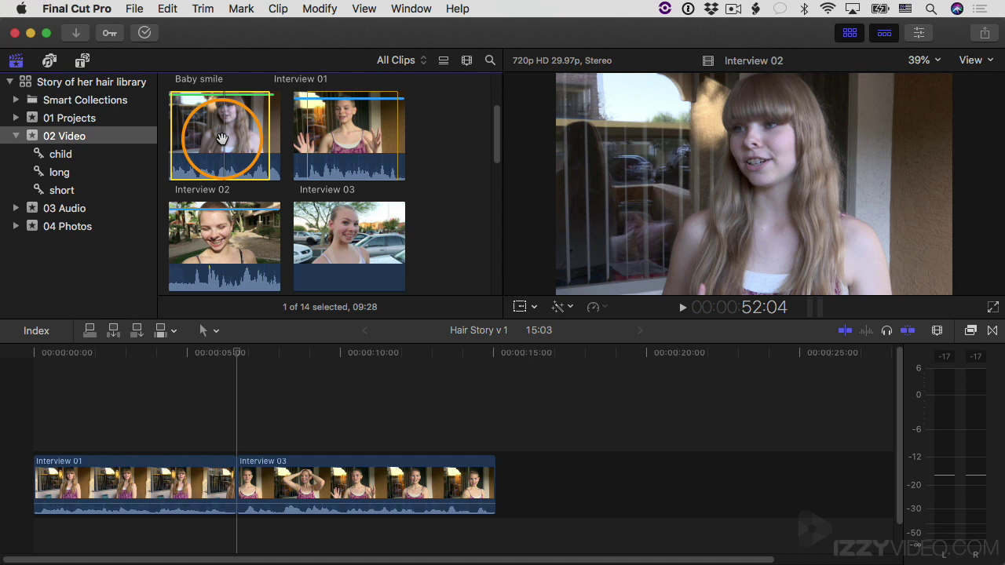
Insert Interview 02 at the playhead with W, then try dragging Interview 03 to other positions.
{"action": "key", "text": "w"}
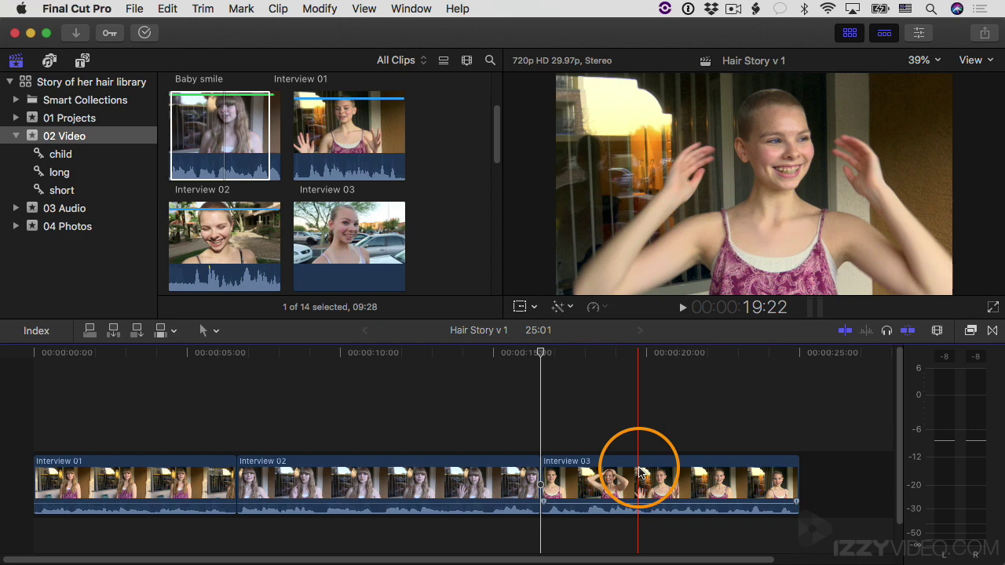
{"action": "left_click_drag", "start_coordinate": [639, 471], "coordinate": [57, 486]}
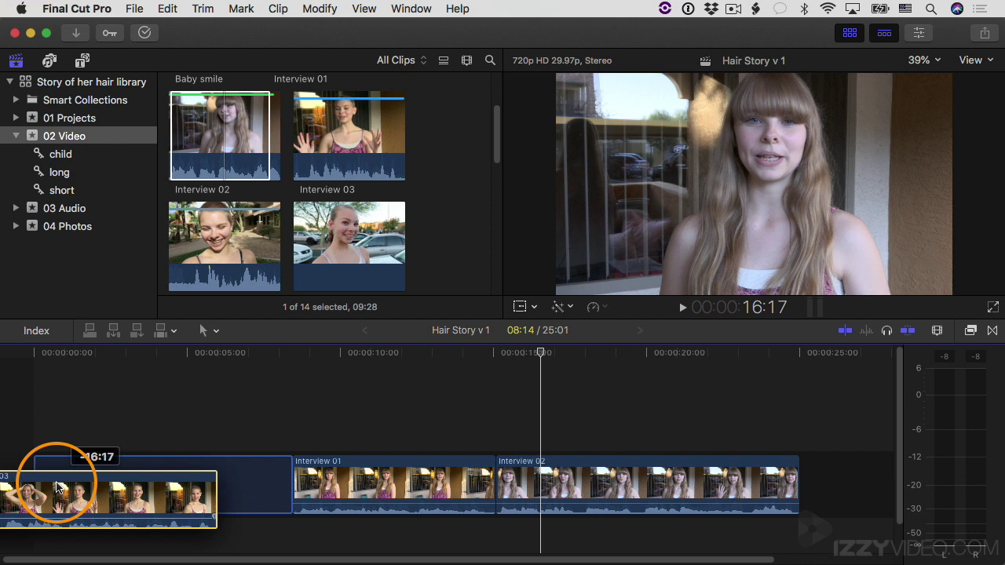
{"action": "left_click_drag", "start_coordinate": [56, 486], "coordinate": [56, 487]}
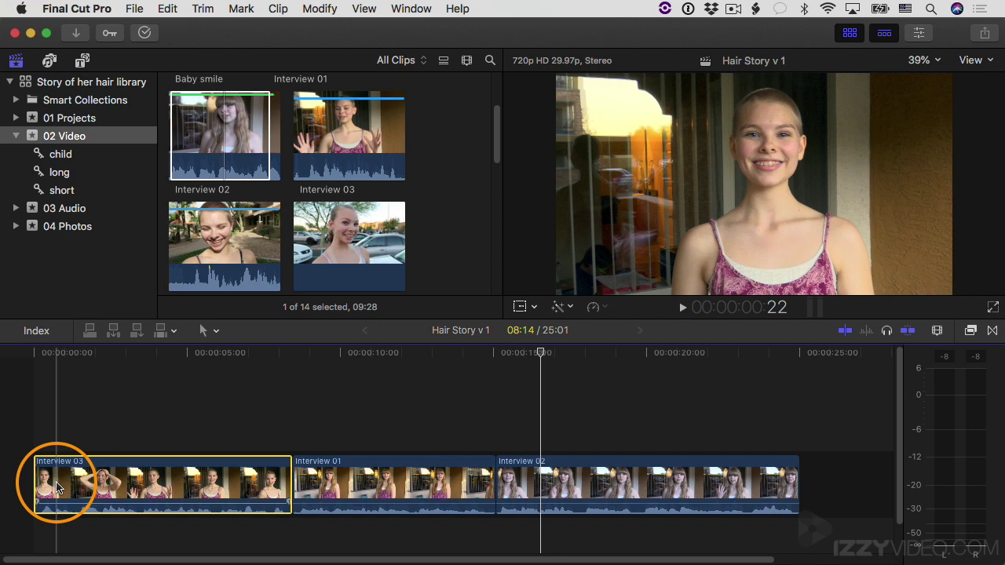
{"action": "key", "text": "super+z"}
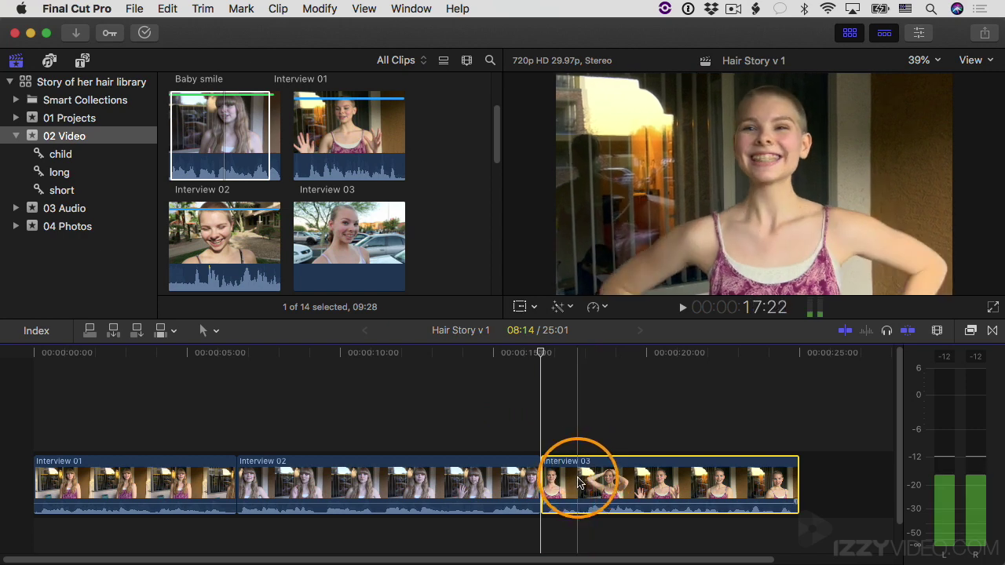
{"action": "left_click_drag", "start_coordinate": [583, 480], "coordinate": [836, 480]}
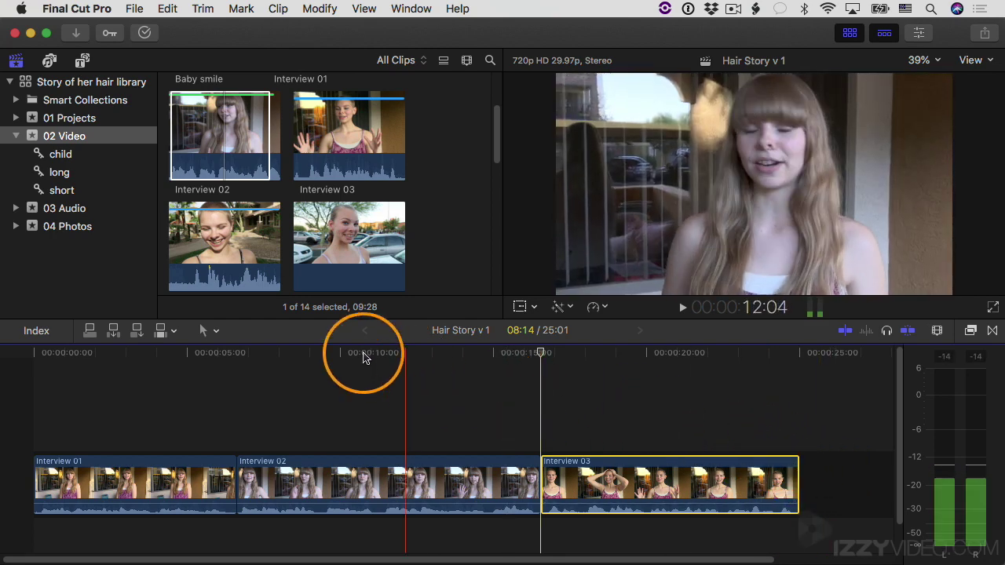
{"action": "left_click", "coordinate": [215, 333]}
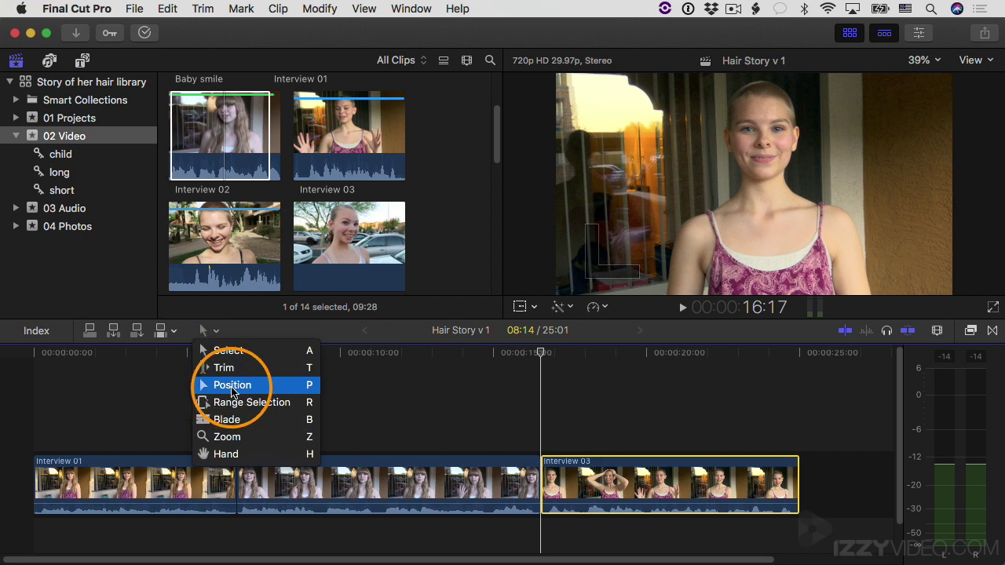
{"action": "left_click", "coordinate": [228, 385]}
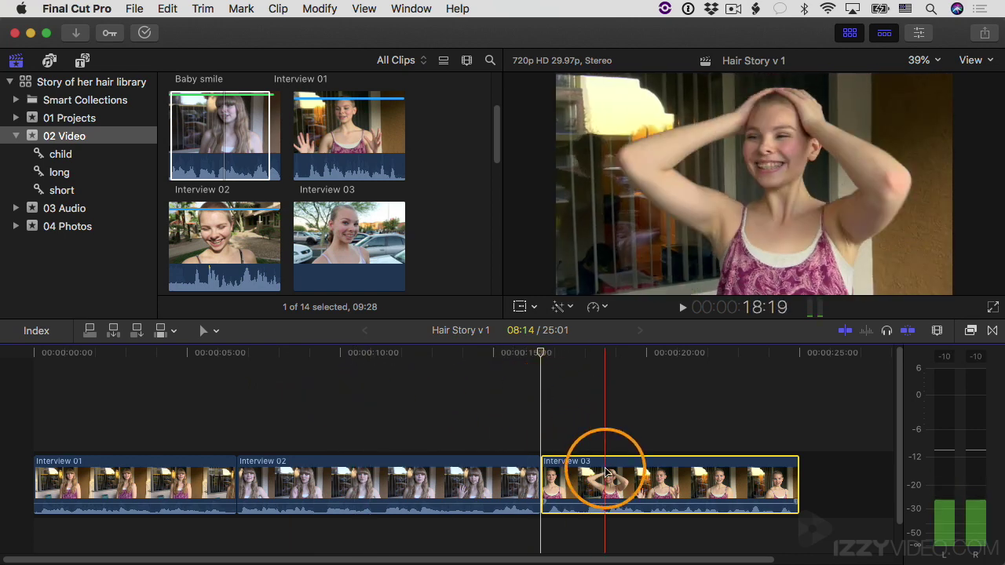
{"action": "left_click_drag", "start_coordinate": [590, 474], "coordinate": [828, 474]}
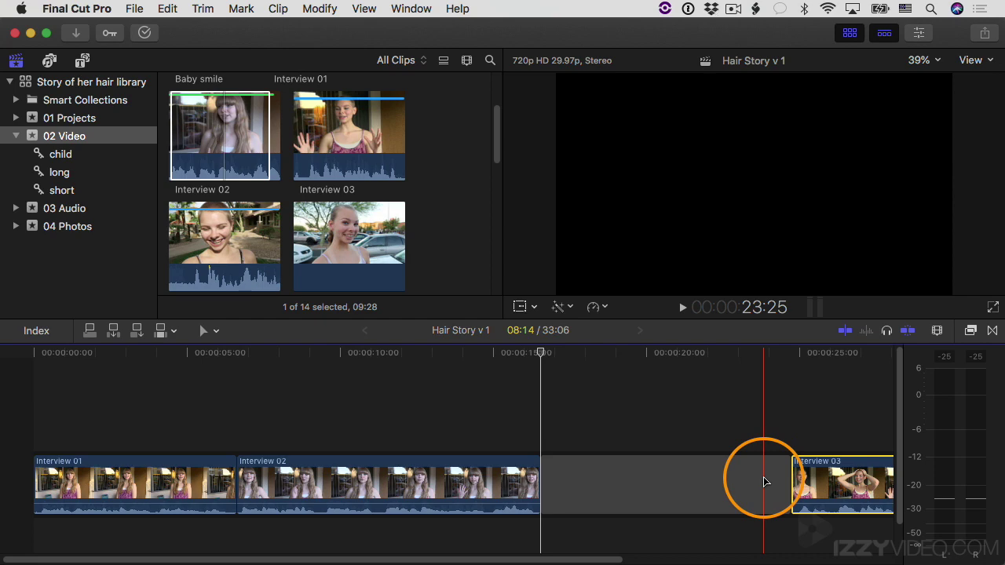
{"action": "left_click", "coordinate": [765, 482]}
{"action": "key", "text": "Delete"}
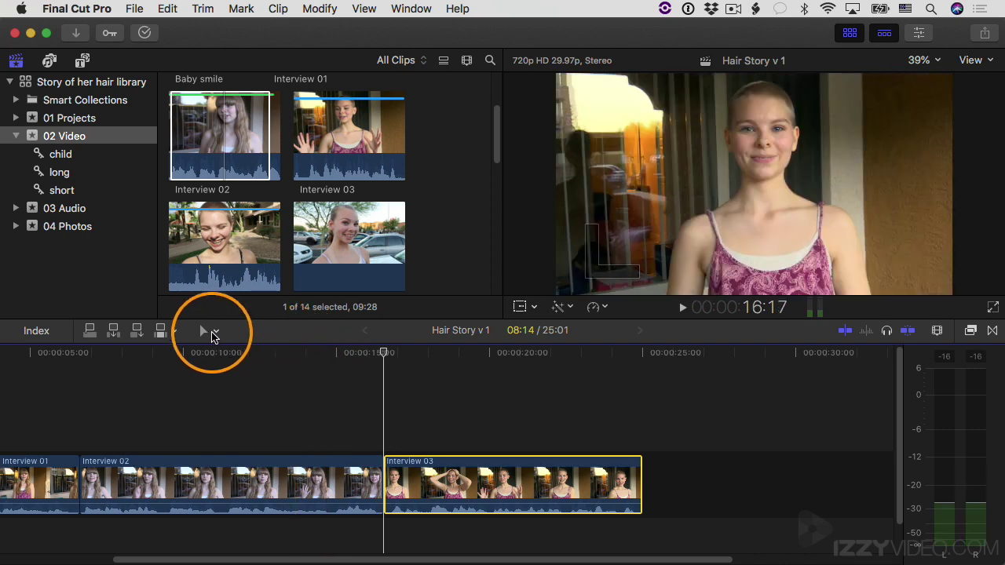
{"action": "left_click", "coordinate": [212, 336]}
{"action": "left_click", "coordinate": [226, 350]}
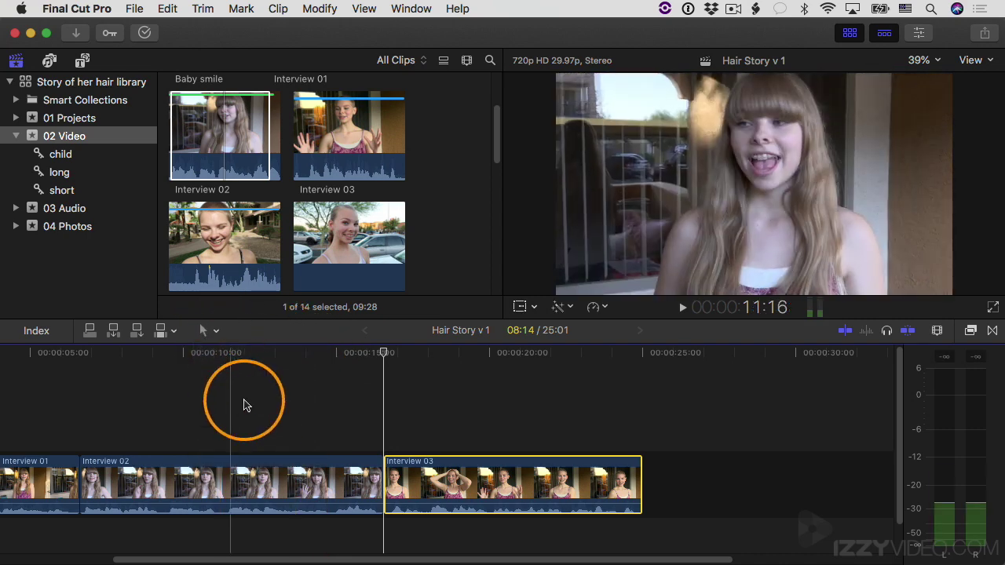
{"action": "left_click_drag", "start_coordinate": [282, 559], "coordinate": [158, 562]}
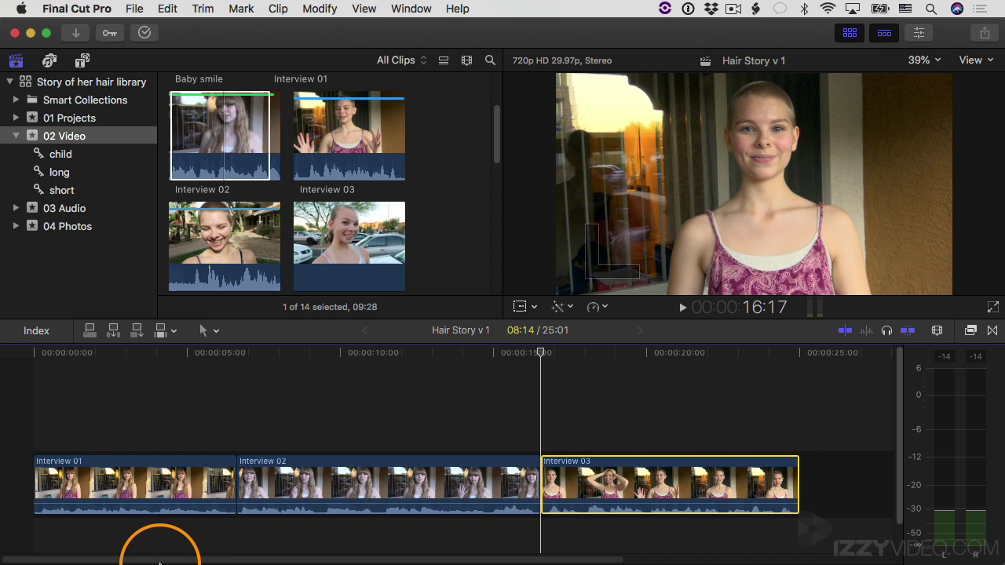
{"action": "left_click", "coordinate": [222, 286]}
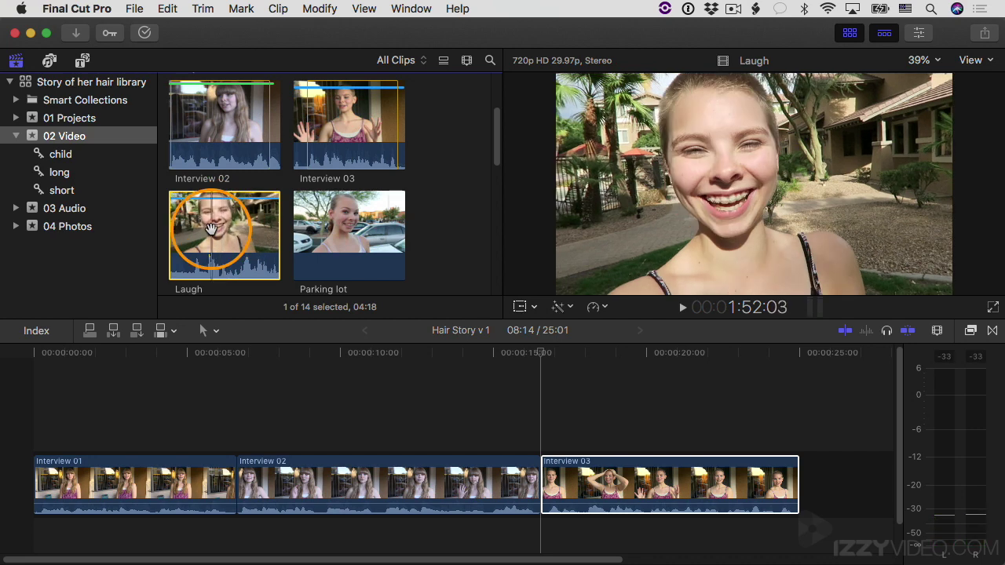
{"action": "left_click_drag", "start_coordinate": [210, 229], "coordinate": [605, 413]}
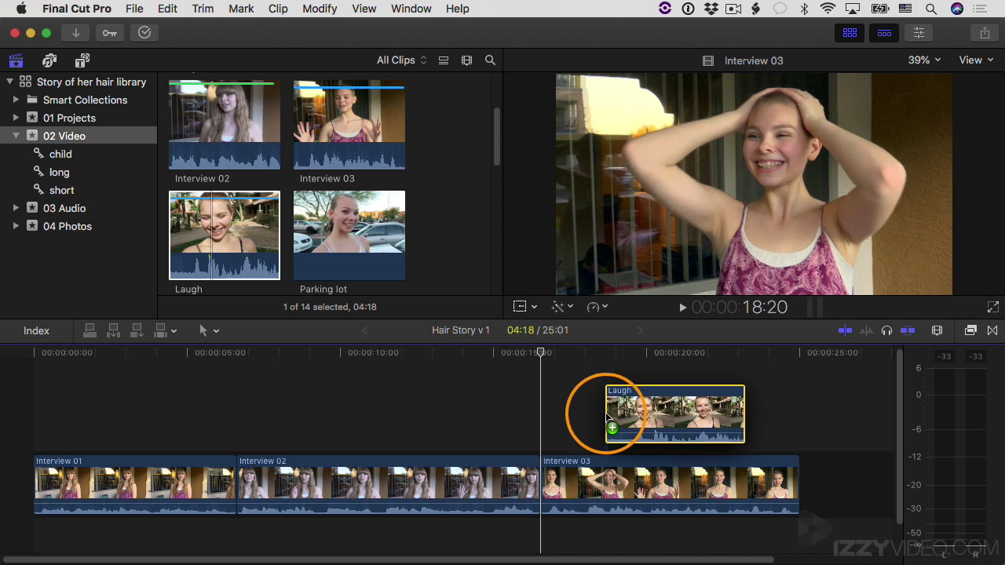
{"action": "left_click_drag", "start_coordinate": [605, 412], "coordinate": [606, 414]}
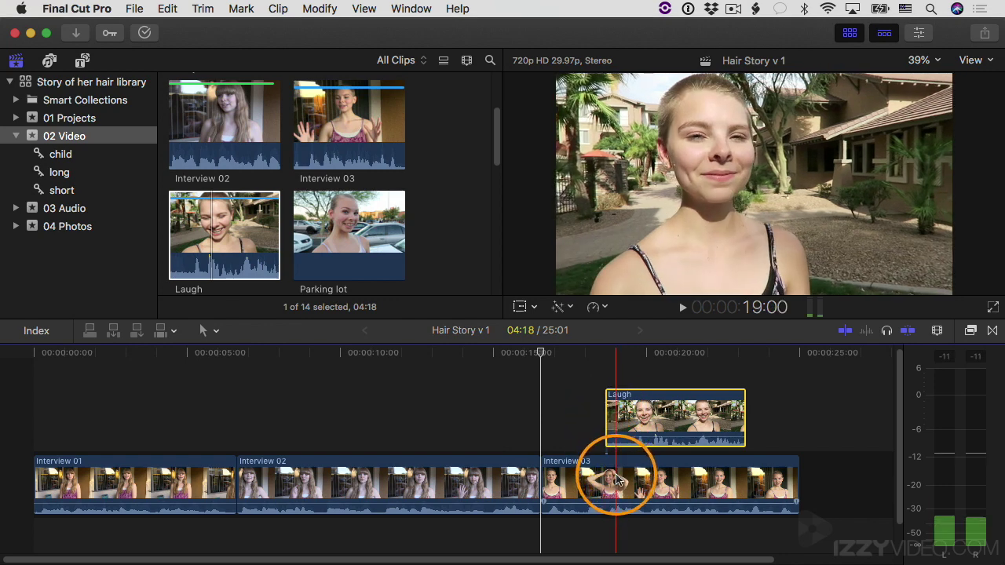
{"action": "left_click", "coordinate": [617, 479]}
{"action": "left_click_drag", "start_coordinate": [617, 480], "coordinate": [245, 484]}
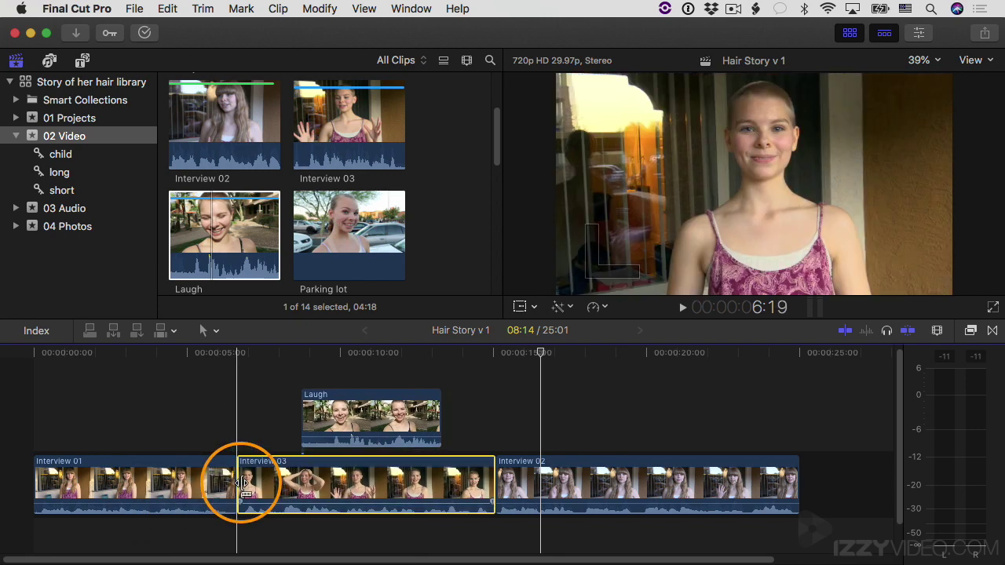
{"action": "key", "text": "super+z"}
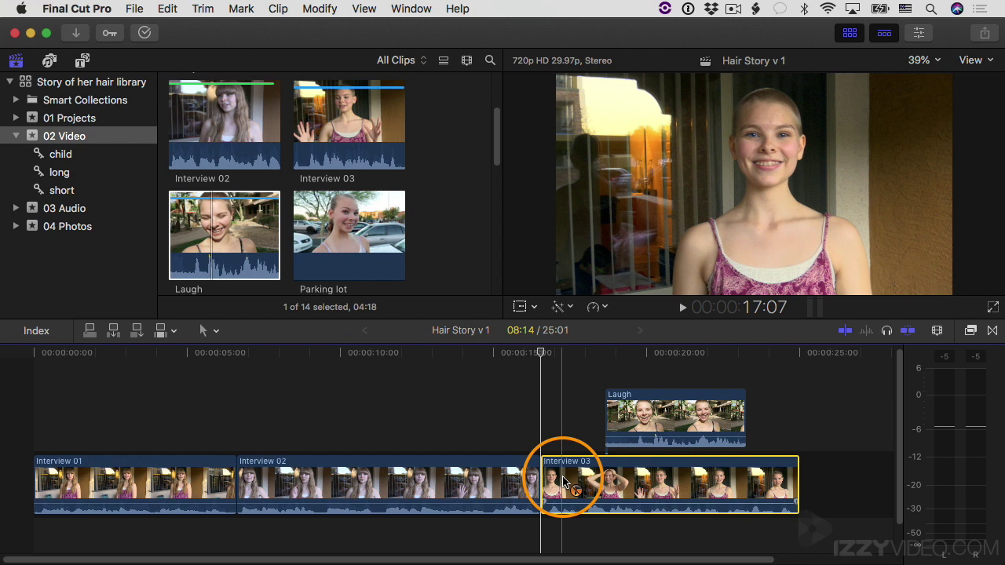
{"action": "left_click_drag", "start_coordinate": [563, 480], "coordinate": [140, 430]}
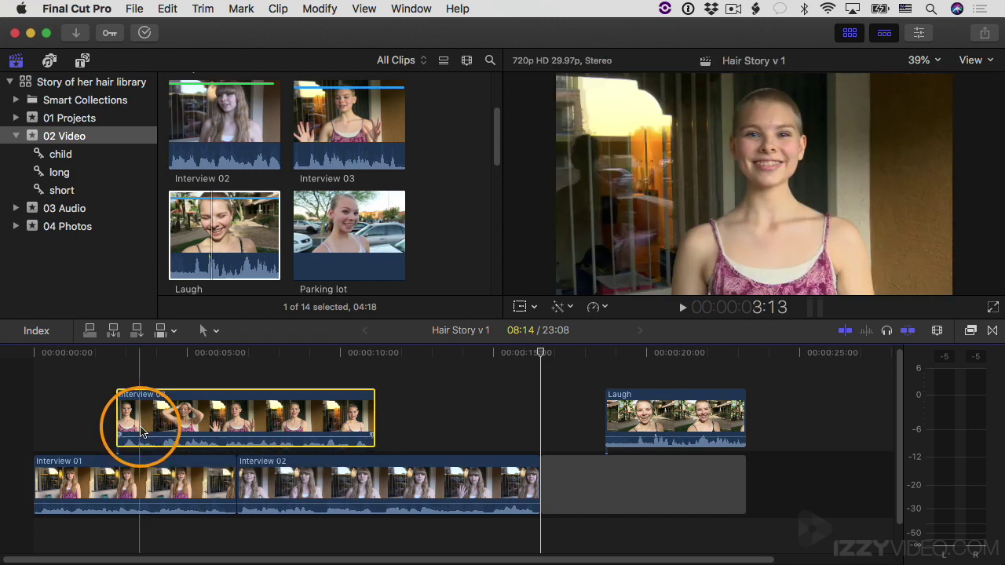
{"action": "key", "text": "super+z"}
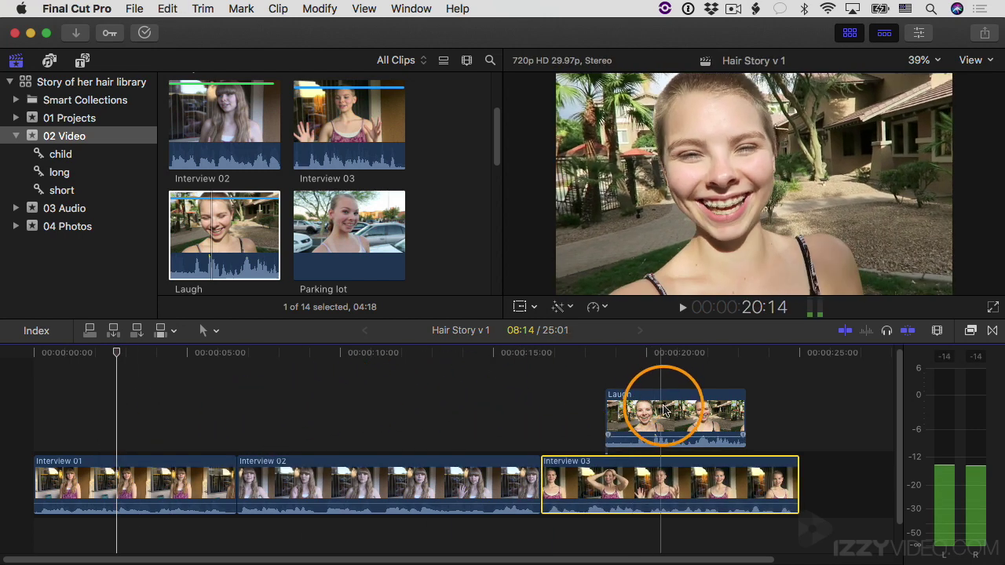
{"action": "left_click", "coordinate": [666, 415]}
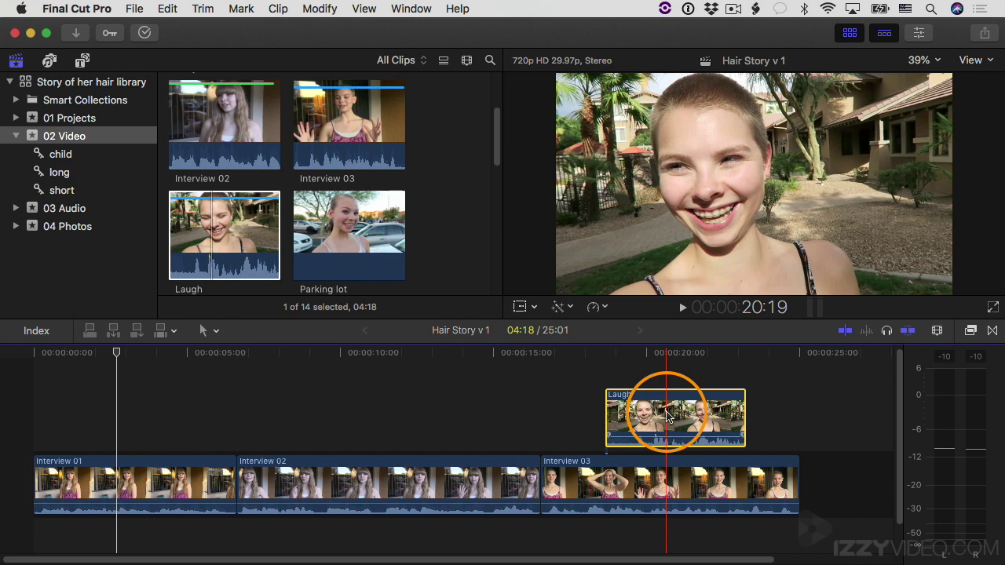
{"action": "key", "text": "Delete"}
{"action": "left_click", "coordinate": [616, 359]}
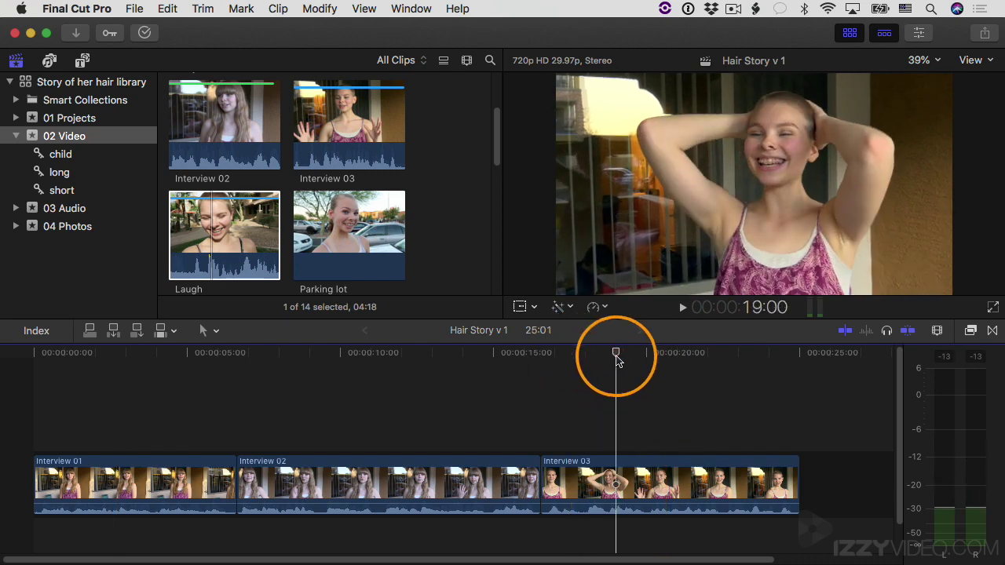
{"action": "left_click_drag", "start_coordinate": [616, 358], "coordinate": [609, 360]}
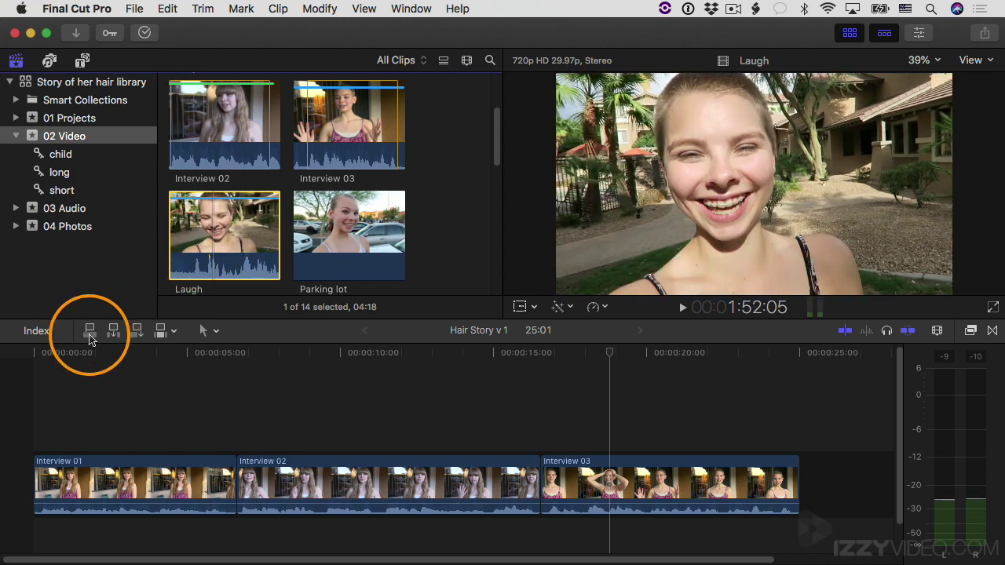
Connect Laugh above Interview 03 at about 18:24, select it, and park the playhead near 20 seconds.
{"action": "left_click", "coordinate": [91, 337]}
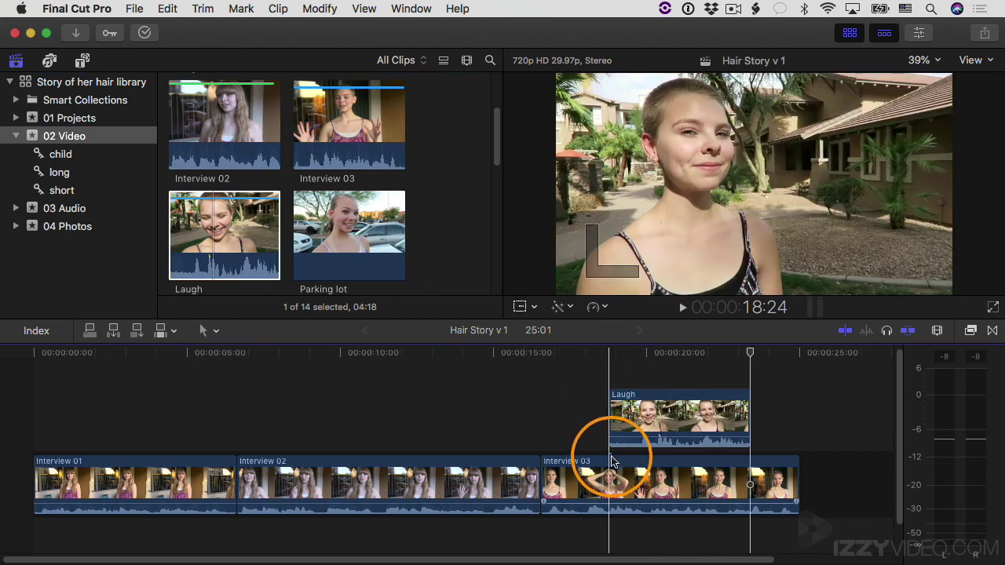
{"action": "left_click", "coordinate": [626, 414]}
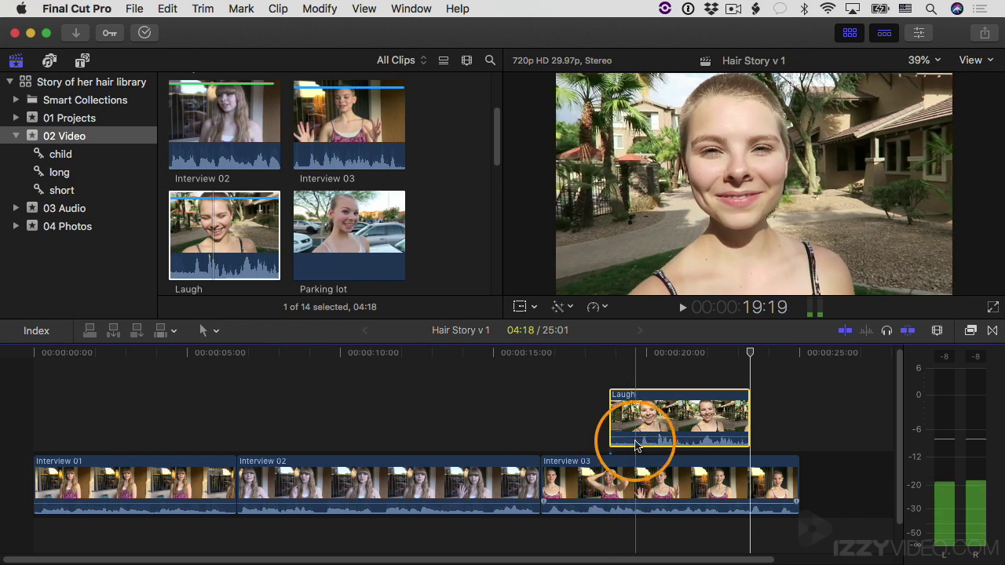
{"action": "left_click", "coordinate": [647, 424]}
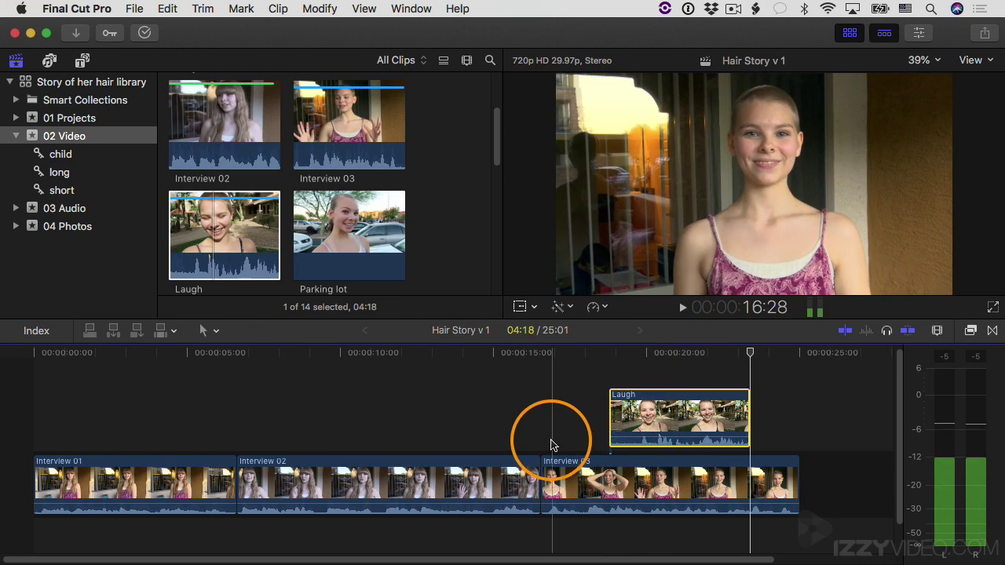
Play through the Laugh section, then delete the connected Laugh clip, leaving the project at 25:01.
{"action": "key", "text": "space"}
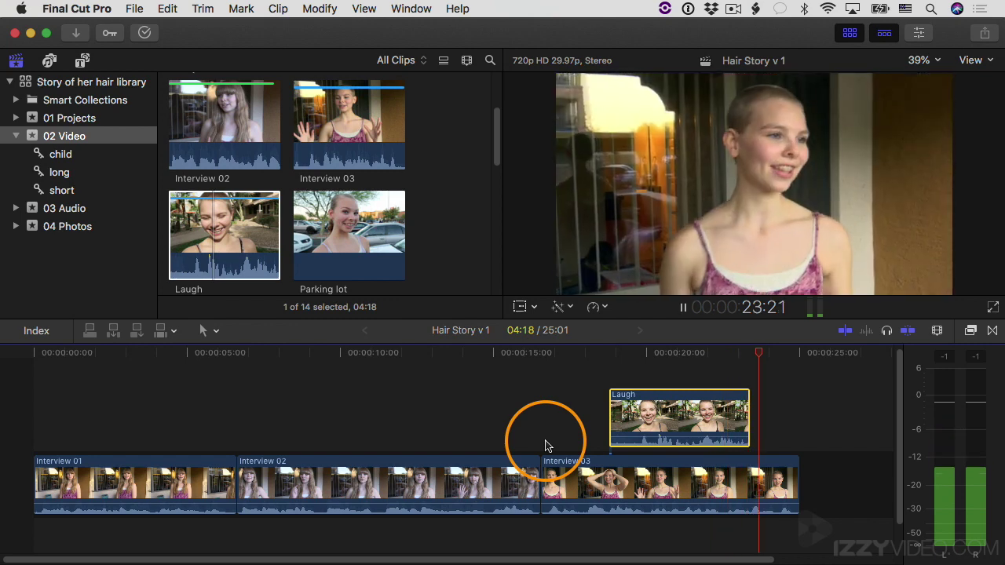
{"action": "key", "text": "space"}
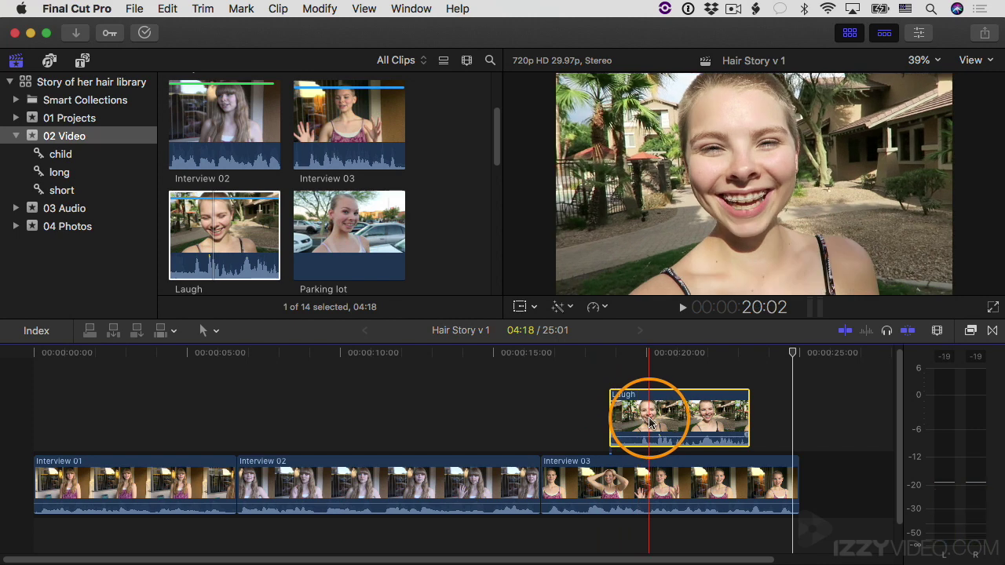
{"action": "key", "text": "Delete"}
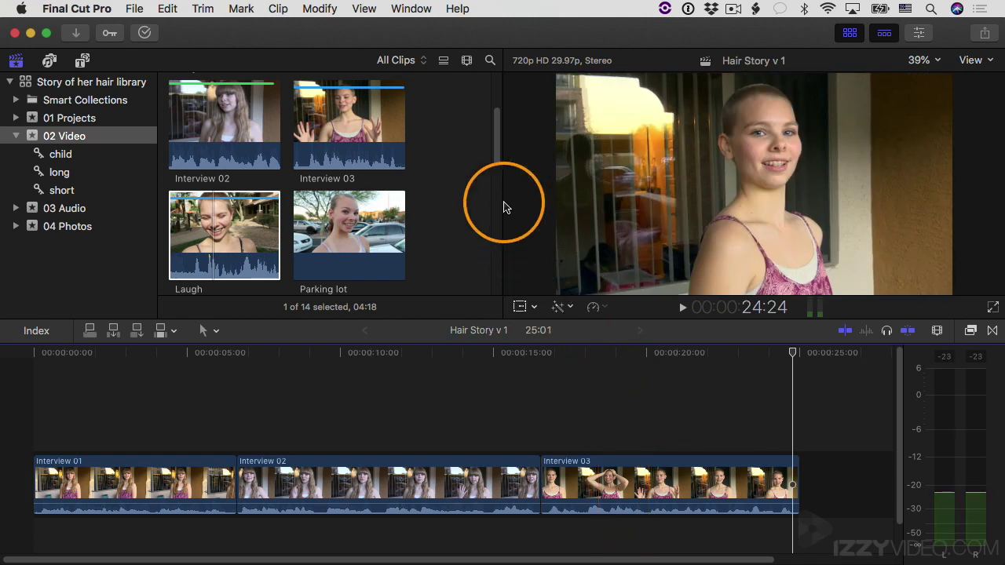
Turn on Used Media Ranges in the browser and select Interview 03 to check its used range.
{"action": "left_click", "coordinate": [364, 9]}
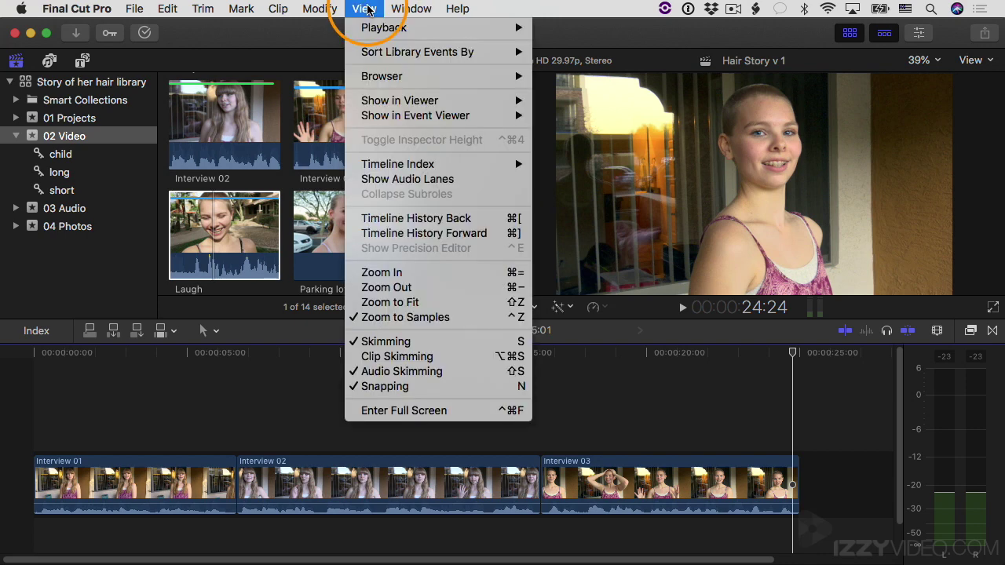
{"action": "mouse_move", "coordinate": [382, 80]}
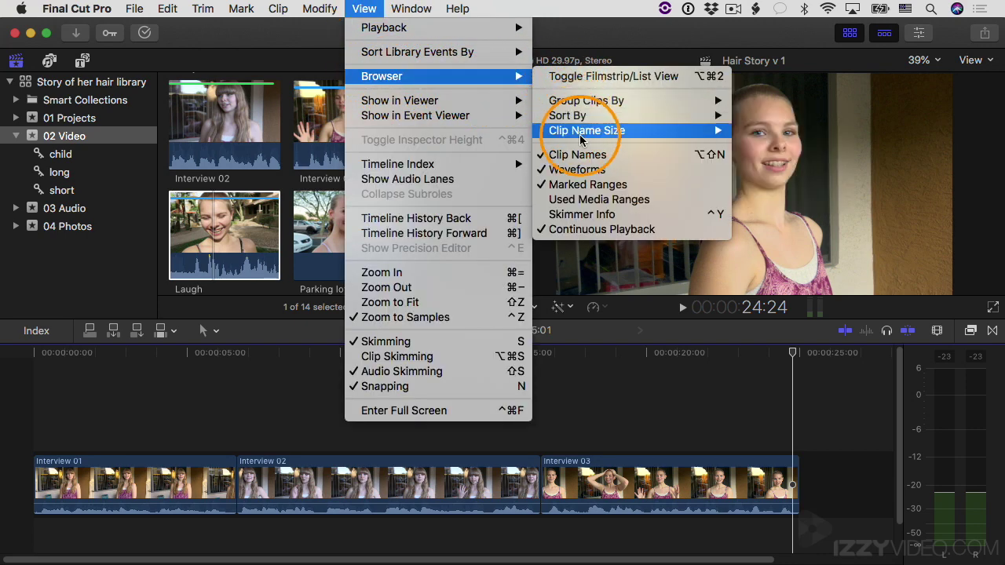
{"action": "left_click", "coordinate": [598, 202]}
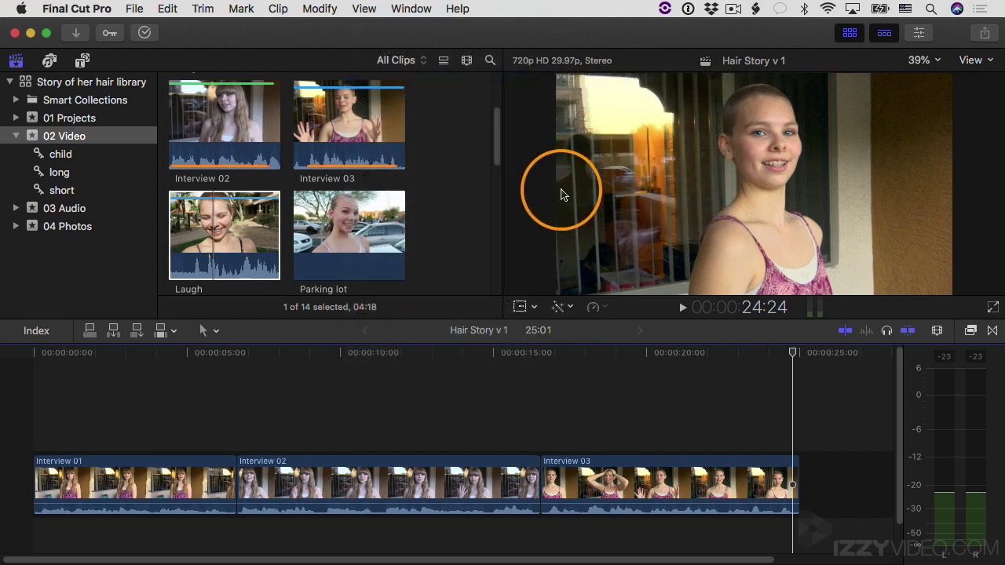
{"action": "left_click", "coordinate": [324, 172]}
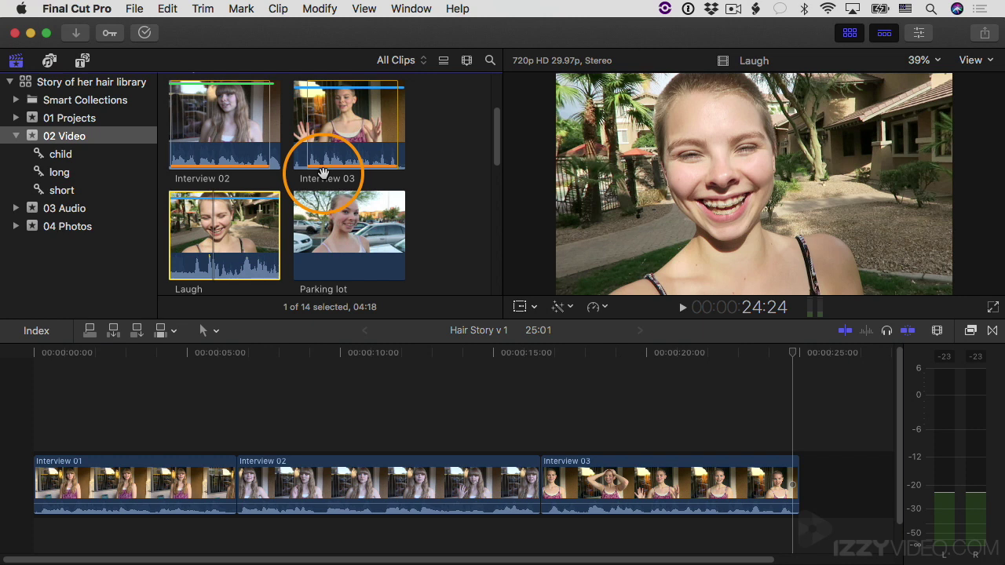